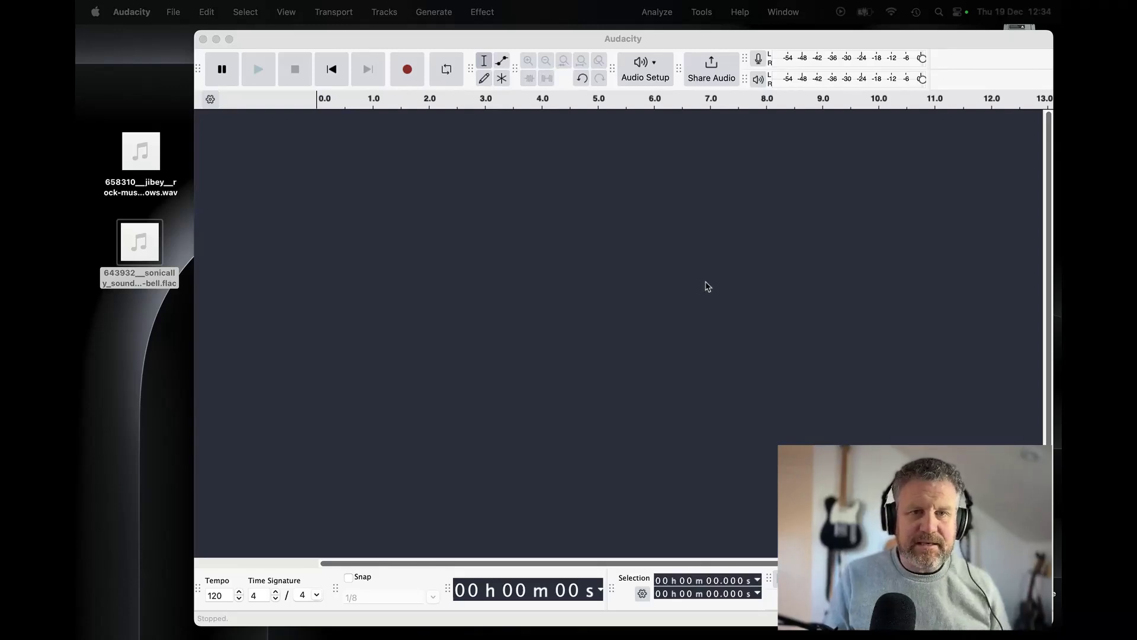
{"action": "left_click_drag", "start_coordinate": [759, 41], "coordinate": [762, 35]}
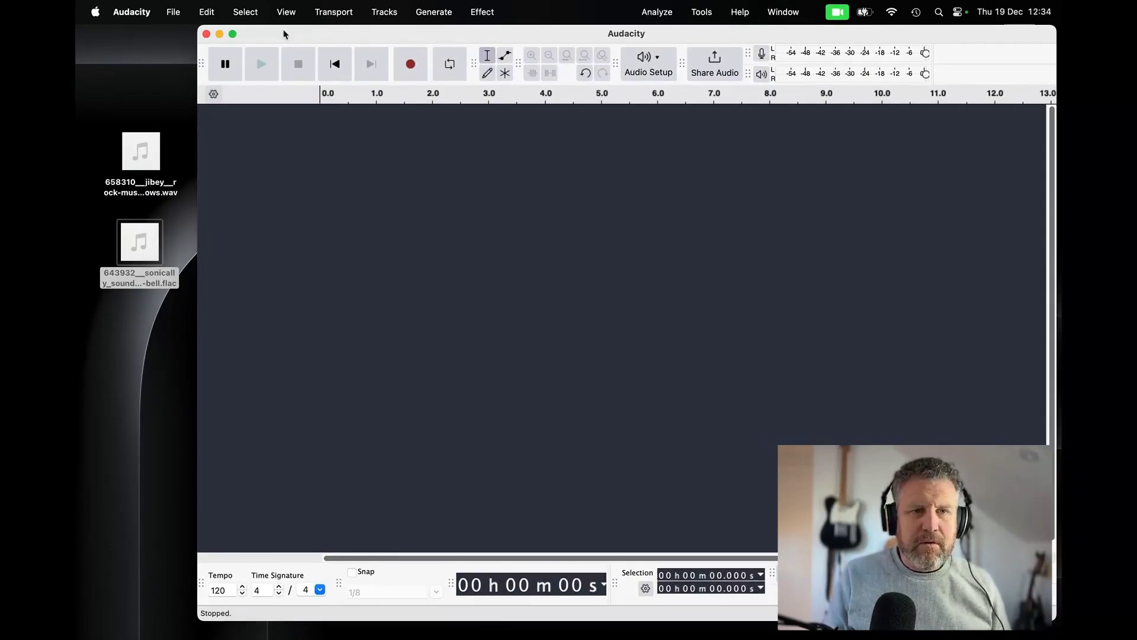
{"action": "left_click_drag", "start_coordinate": [285, 34], "coordinate": [285, 34]}
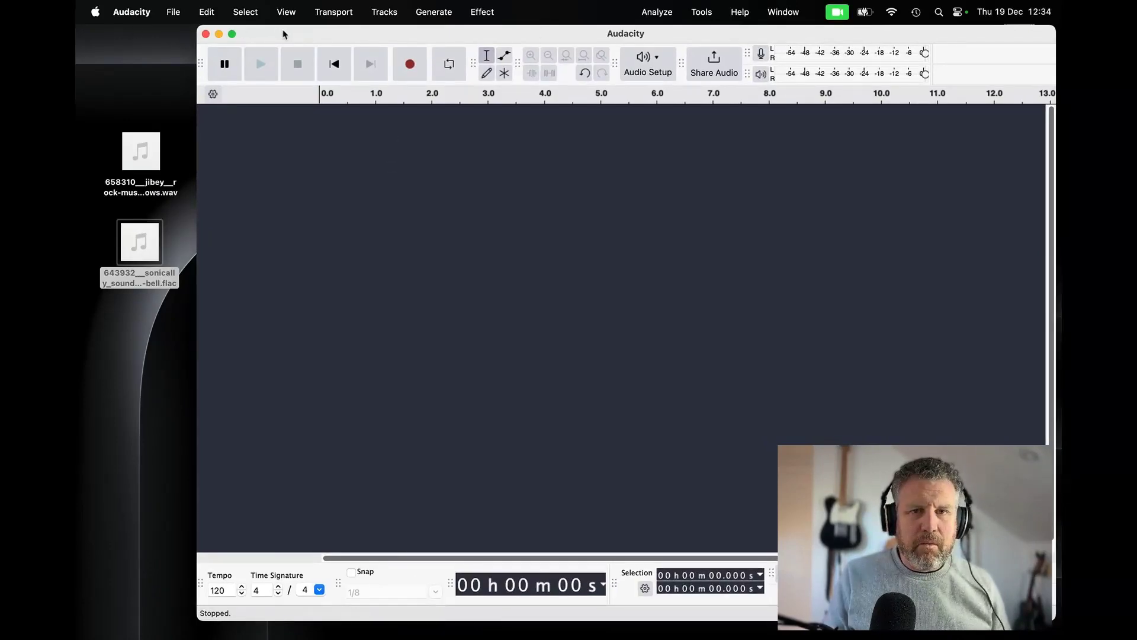
Choose RODECaster Pro Stereo as the recording device in the audio preferences and apply it
{"action": "left_click", "coordinate": [136, 12]}
{"action": "left_click", "coordinate": [135, 56]}
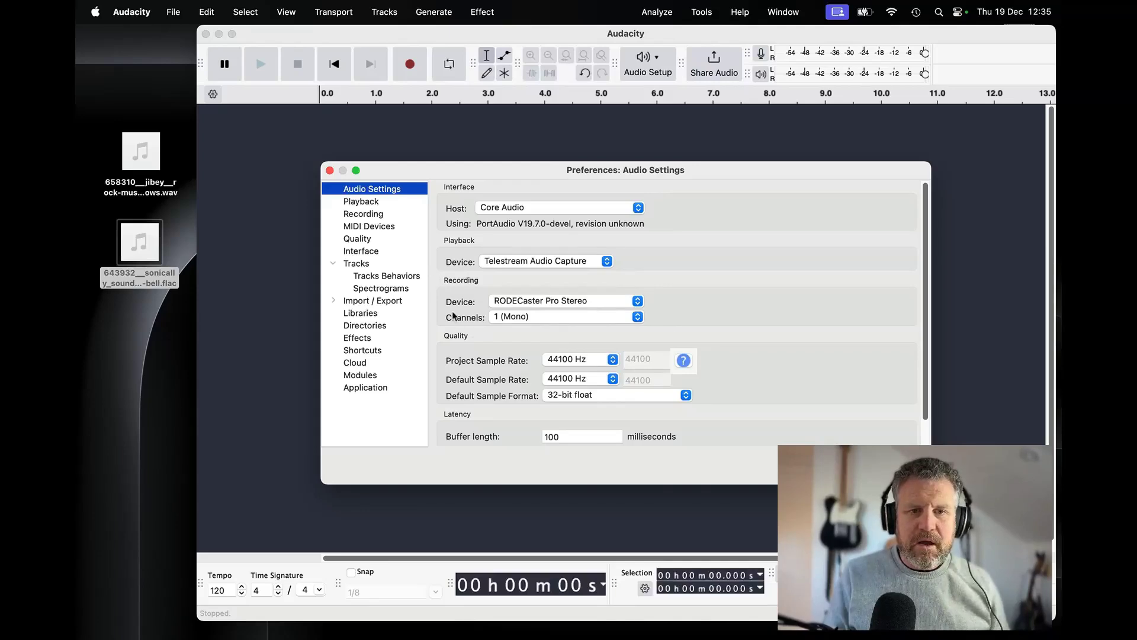
{"action": "left_click", "coordinate": [636, 301]}
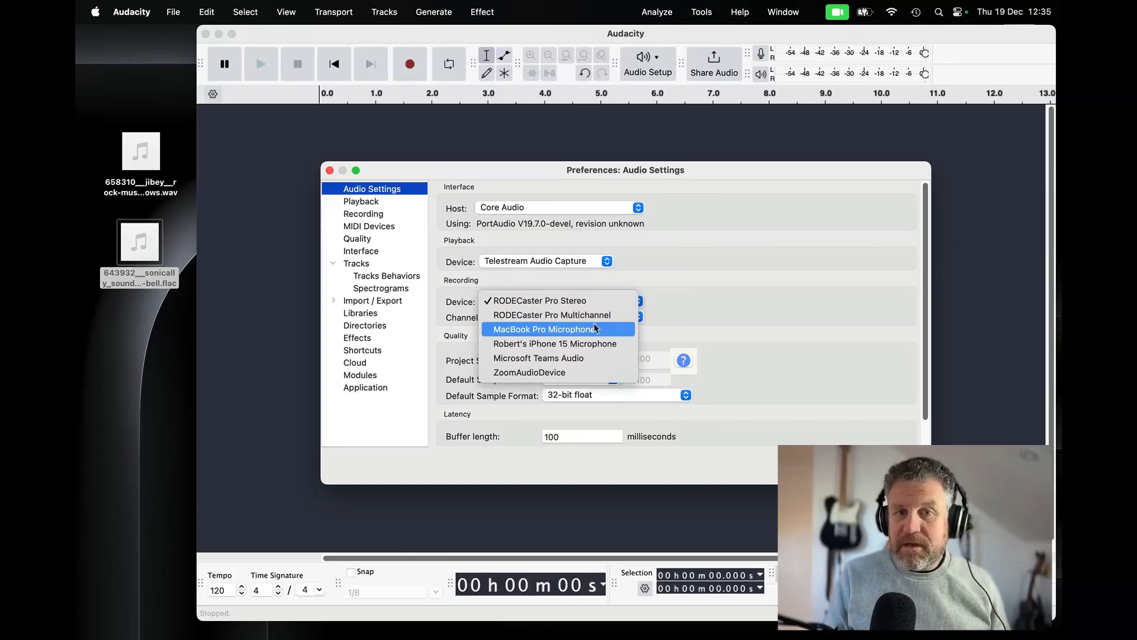
{"action": "left_click", "coordinate": [586, 333]}
{"action": "left_click", "coordinate": [630, 307]}
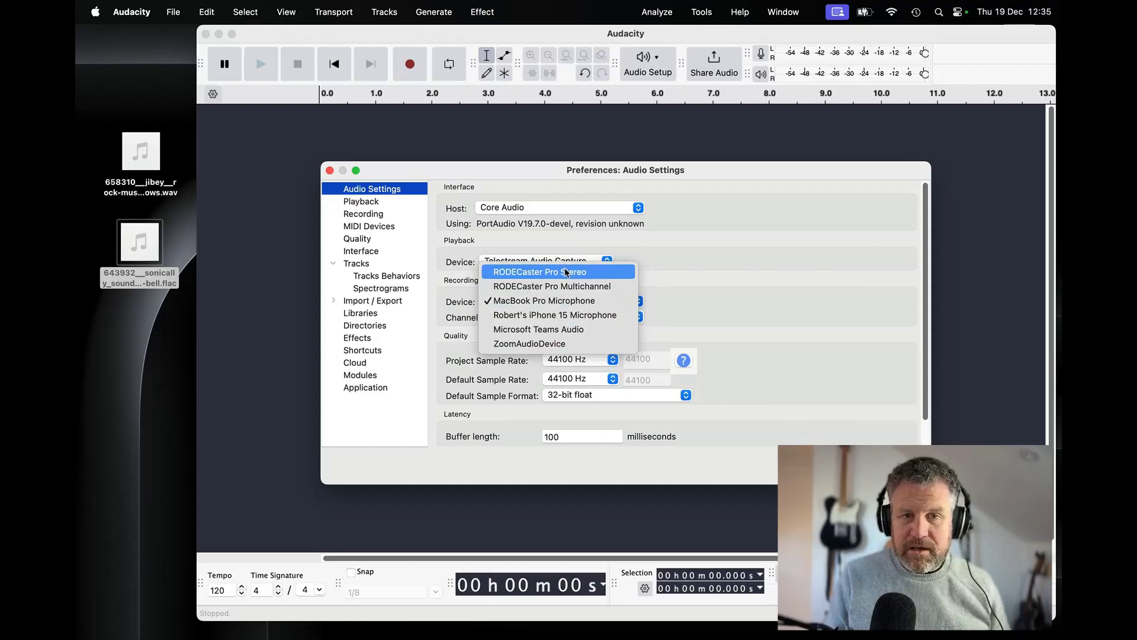
{"action": "left_click", "coordinate": [589, 282]}
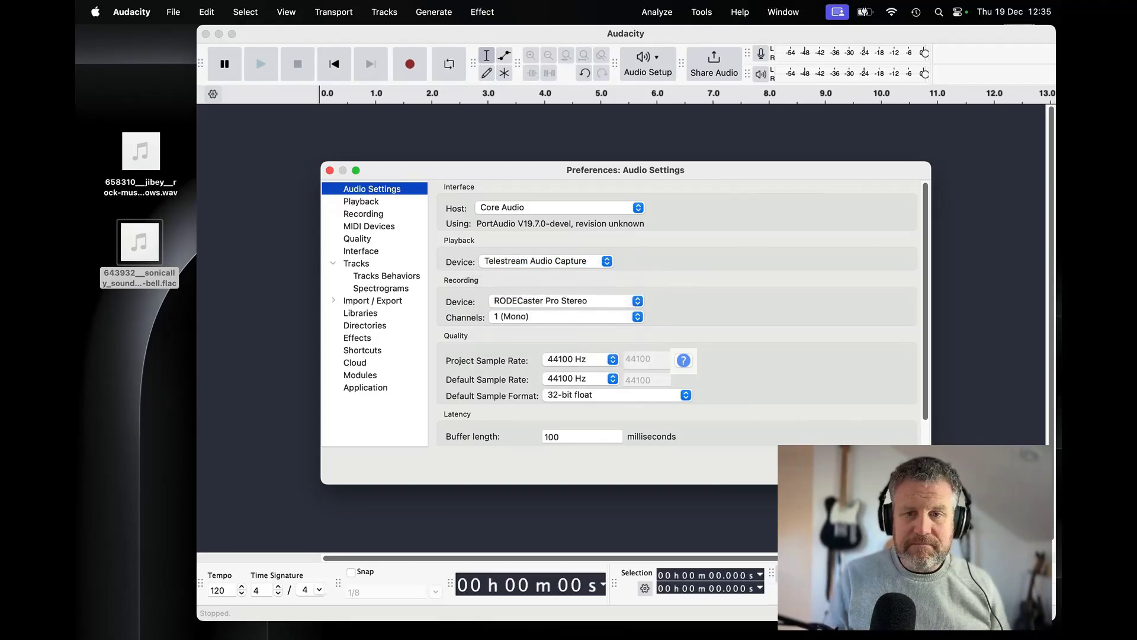
{"action": "key", "text": "Return"}
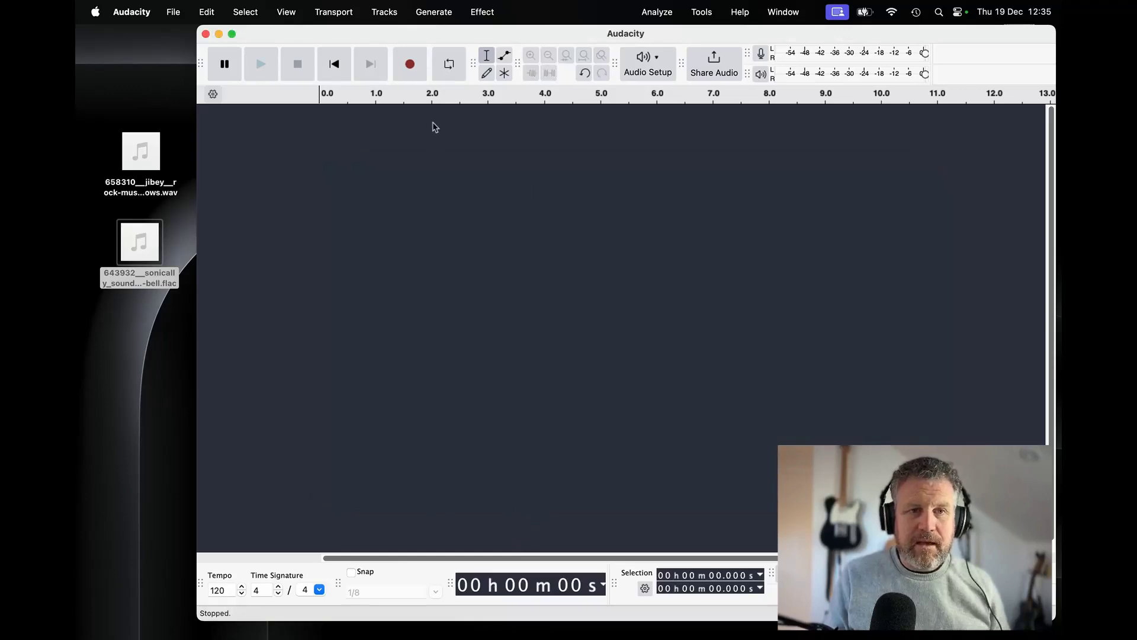
{"action": "left_click", "coordinate": [170, 11]}
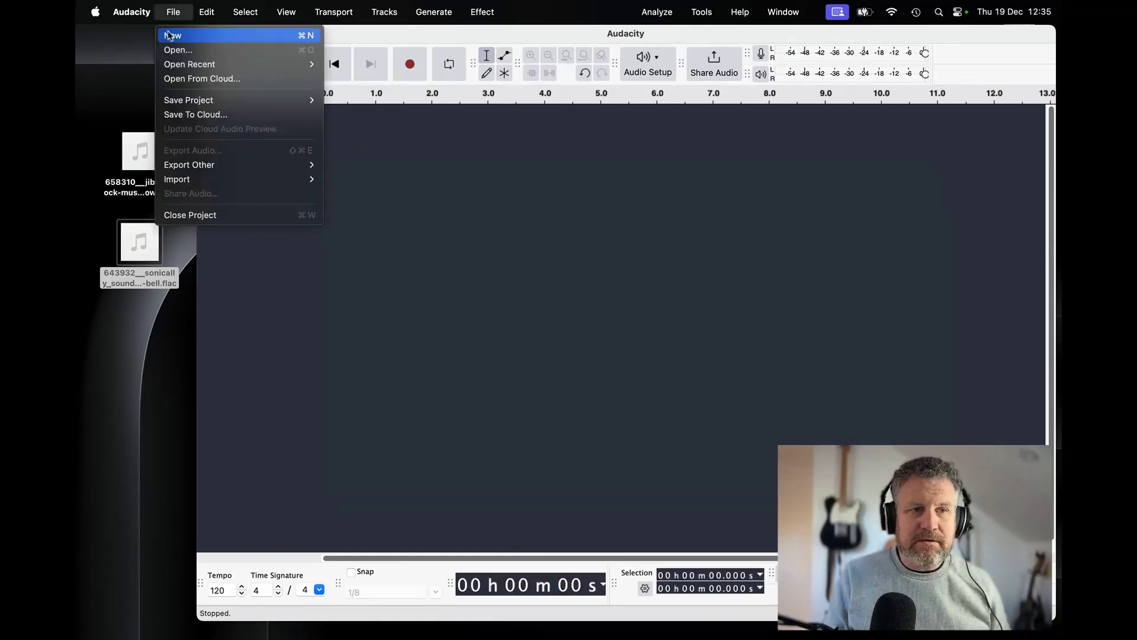
{"action": "left_click", "coordinate": [172, 33]}
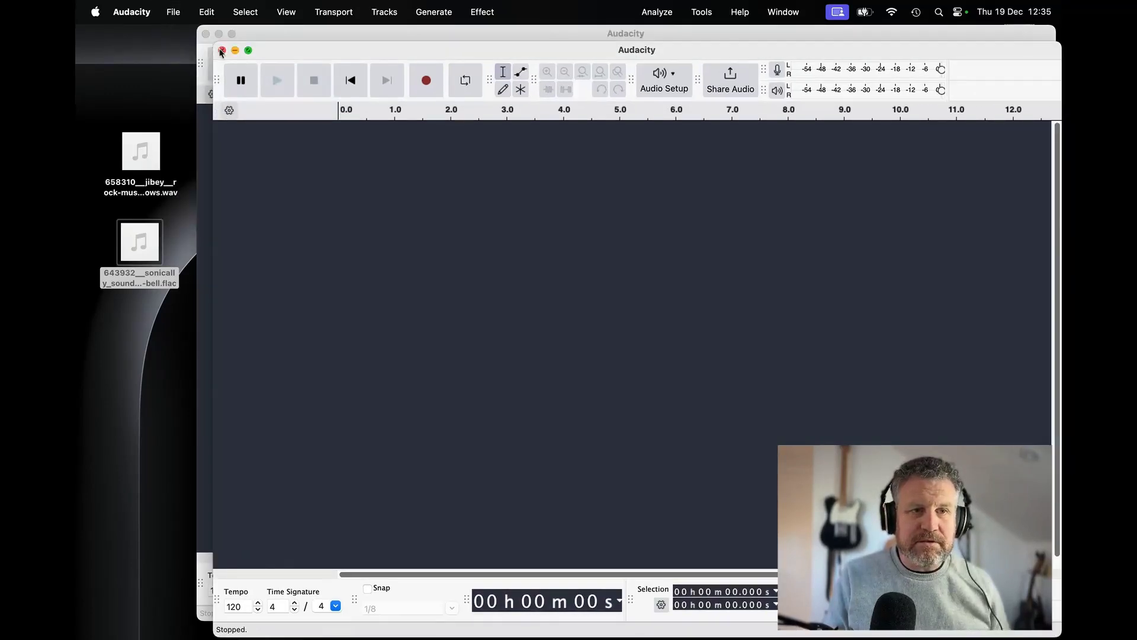
{"action": "left_click", "coordinate": [222, 51]}
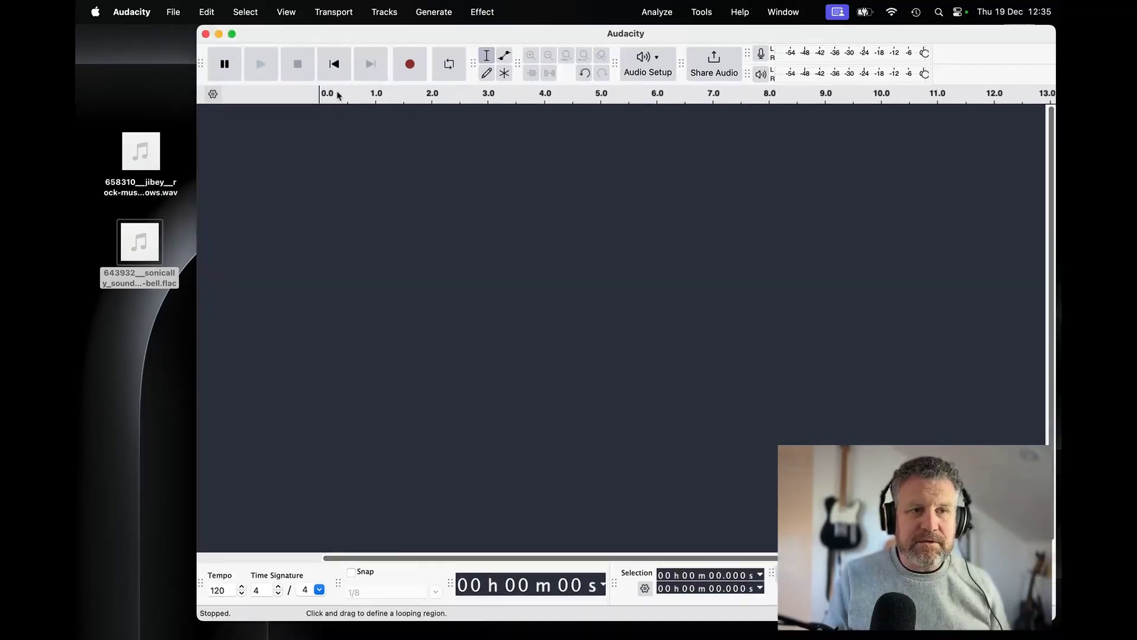
Record a voice clip about 14.6 s long and delete its first 5.085 s
{"action": "left_click", "coordinate": [411, 64]}
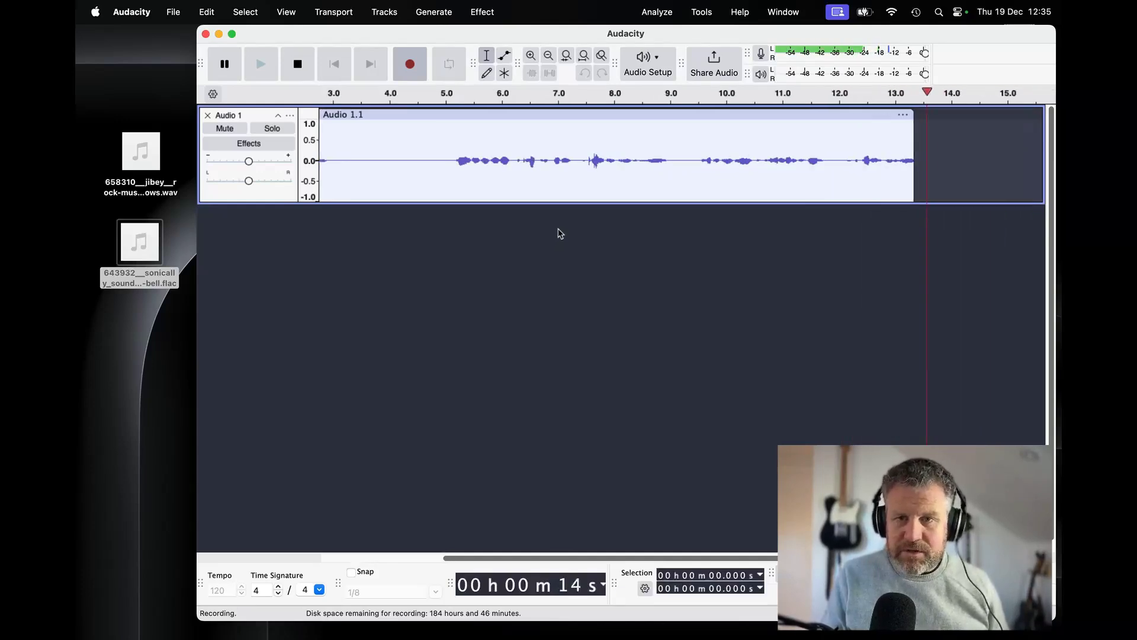
{"action": "key", "text": "space"}
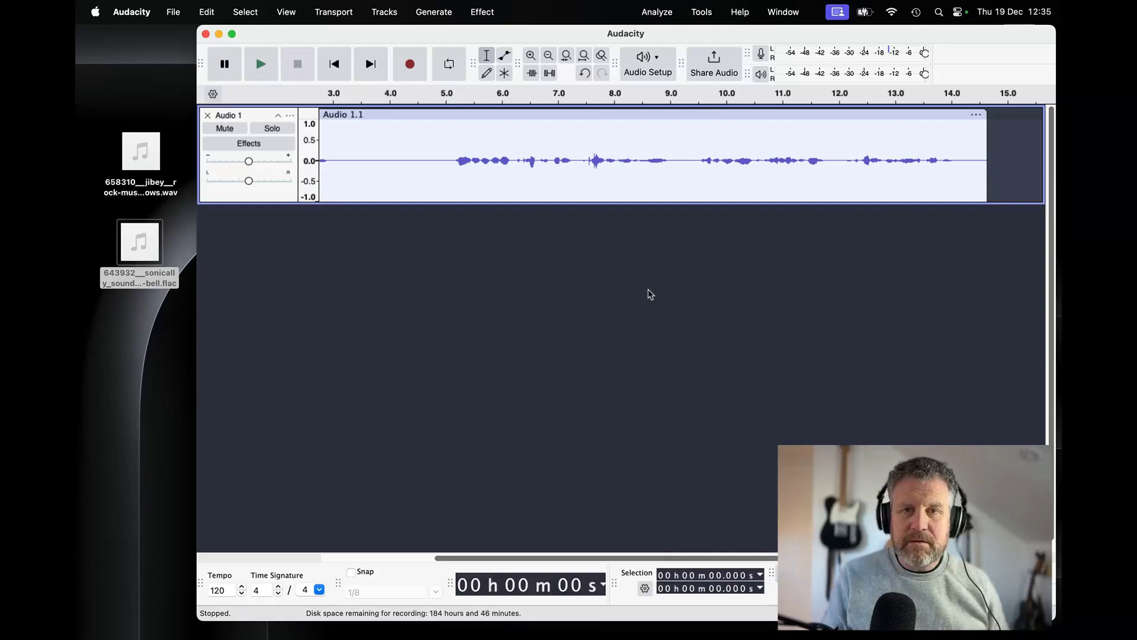
{"action": "left_click_drag", "start_coordinate": [452, 155], "coordinate": [247, 149]}
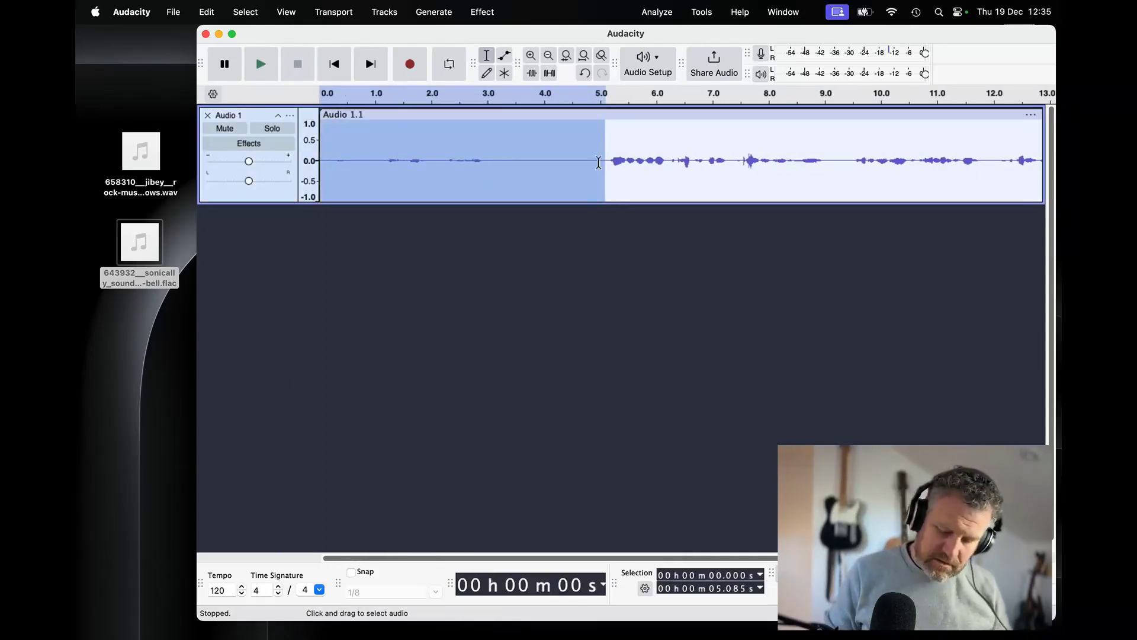
{"action": "key", "text": "BackSpace"}
{"action": "key", "text": "space"}
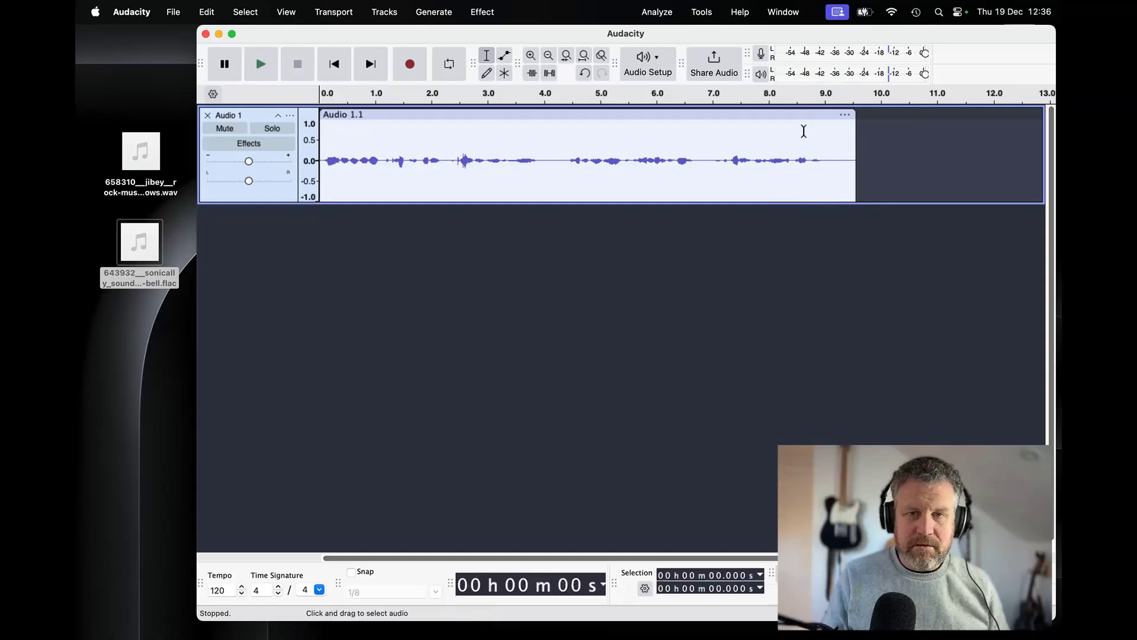
Amplify the whole voice clip to a new peak amplitude of -5.0 dB
{"action": "left_click", "coordinate": [765, 114]}
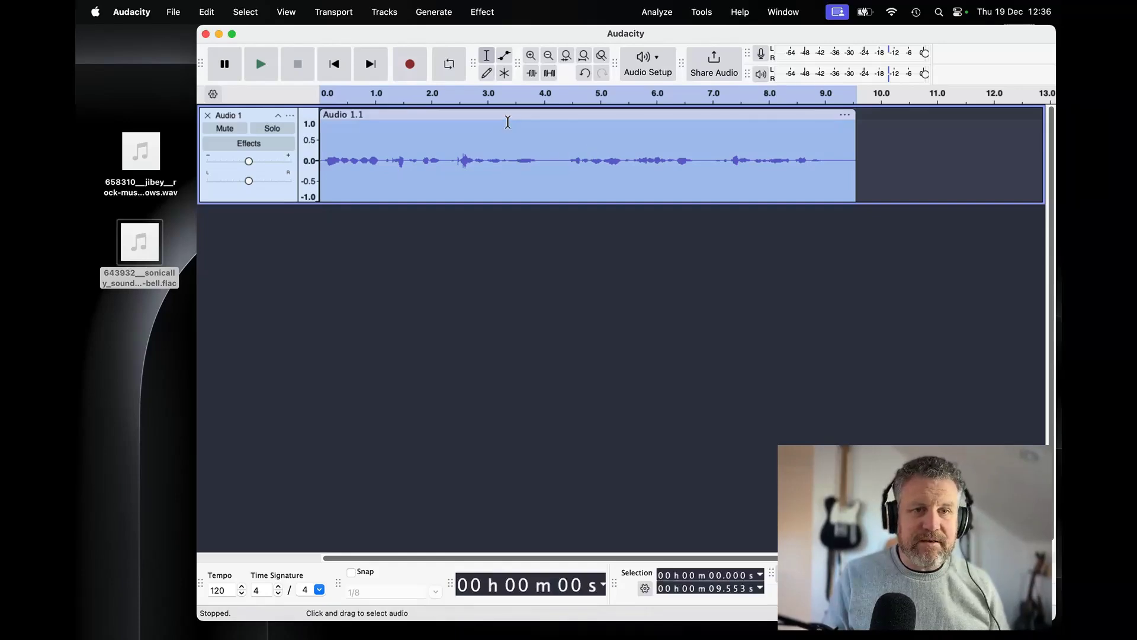
{"action": "left_click", "coordinate": [484, 13]}
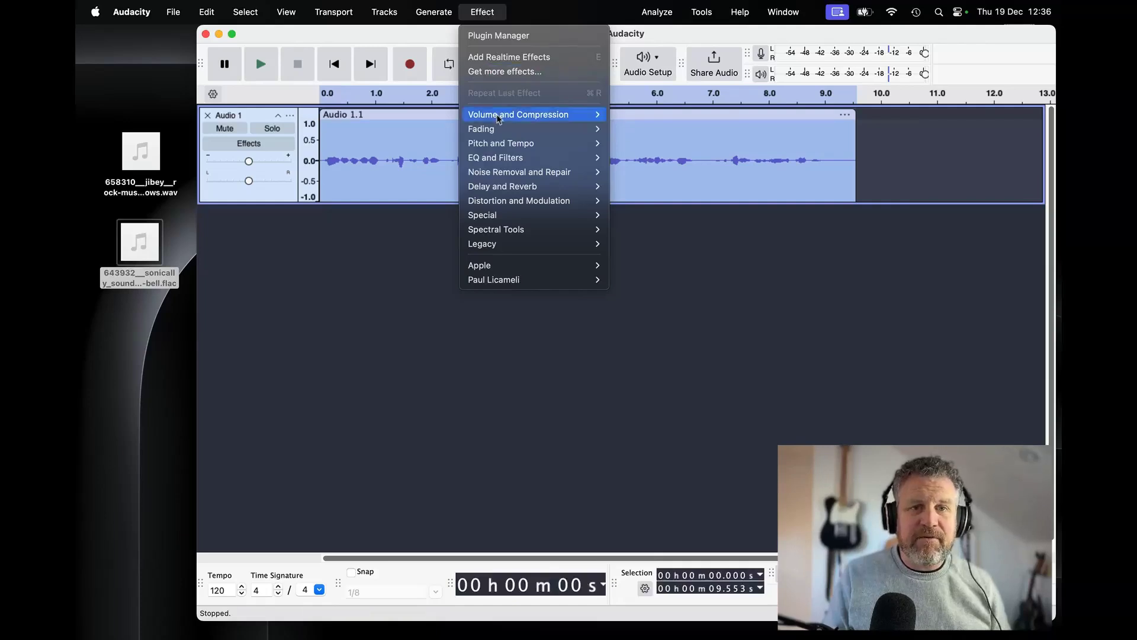
{"action": "mouse_move", "coordinate": [499, 118]}
{"action": "left_click", "coordinate": [666, 114]}
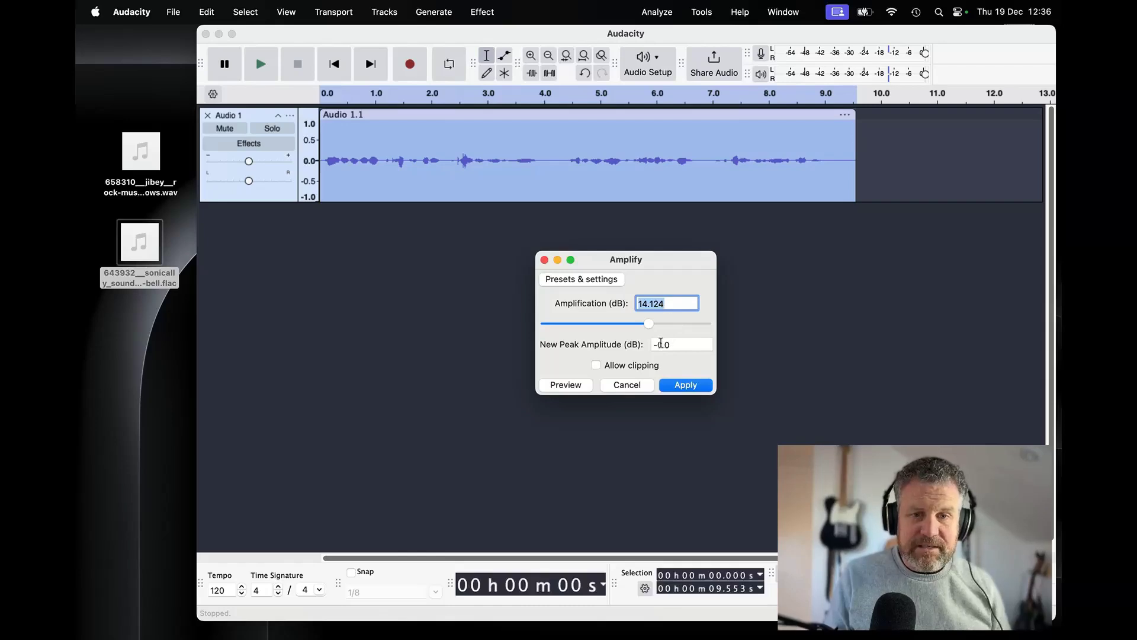
{"action": "left_click", "coordinate": [661, 344]}
{"action": "key", "text": "BackSpace"}
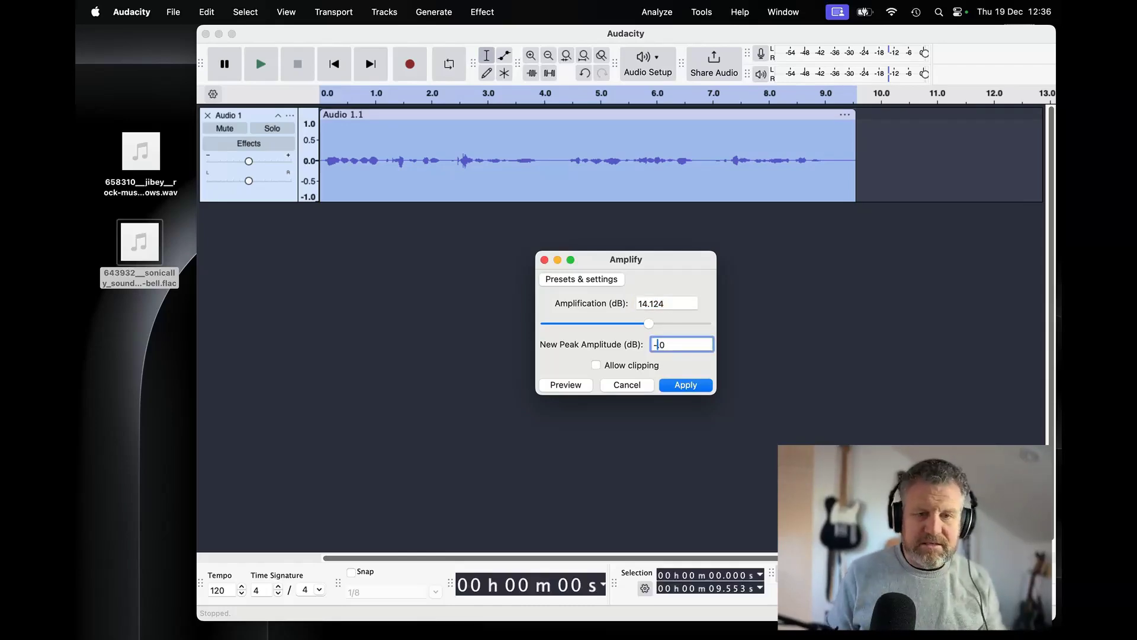
{"action": "type", "text": "5"}
{"action": "key", "text": "Return"}
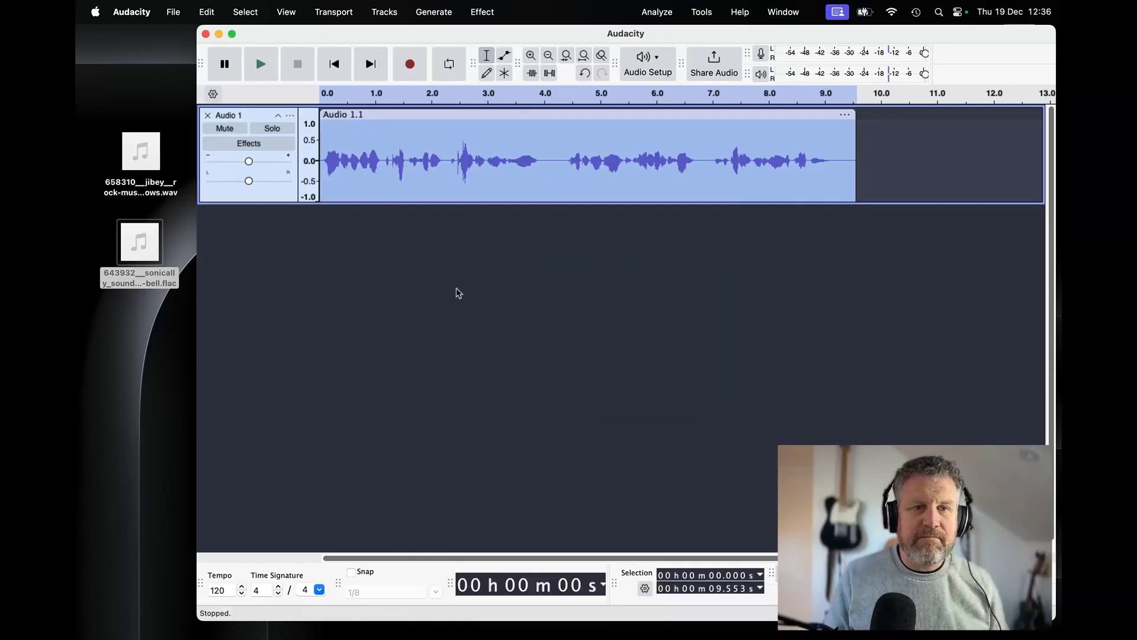
Play back the start of the amplified voice clip, and shift the clip to start at about 2 s
{"action": "left_click", "coordinate": [324, 127]}
{"action": "key", "text": "space"}
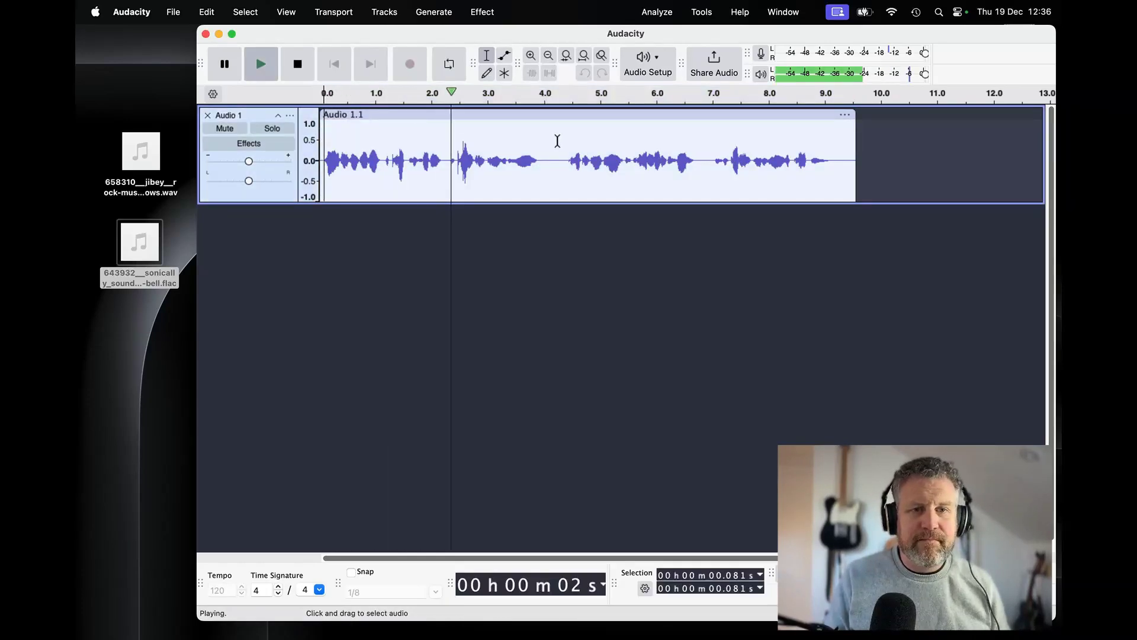
{"action": "key", "text": "space"}
{"action": "left_click_drag", "start_coordinate": [419, 116], "coordinate": [532, 119]}
Import the rock-music-intro-for-podcasts-or-shows WAV file as a second track and move the voice clip to start at about 12.1 s
{"action": "mouse_move", "coordinate": [149, 140]}
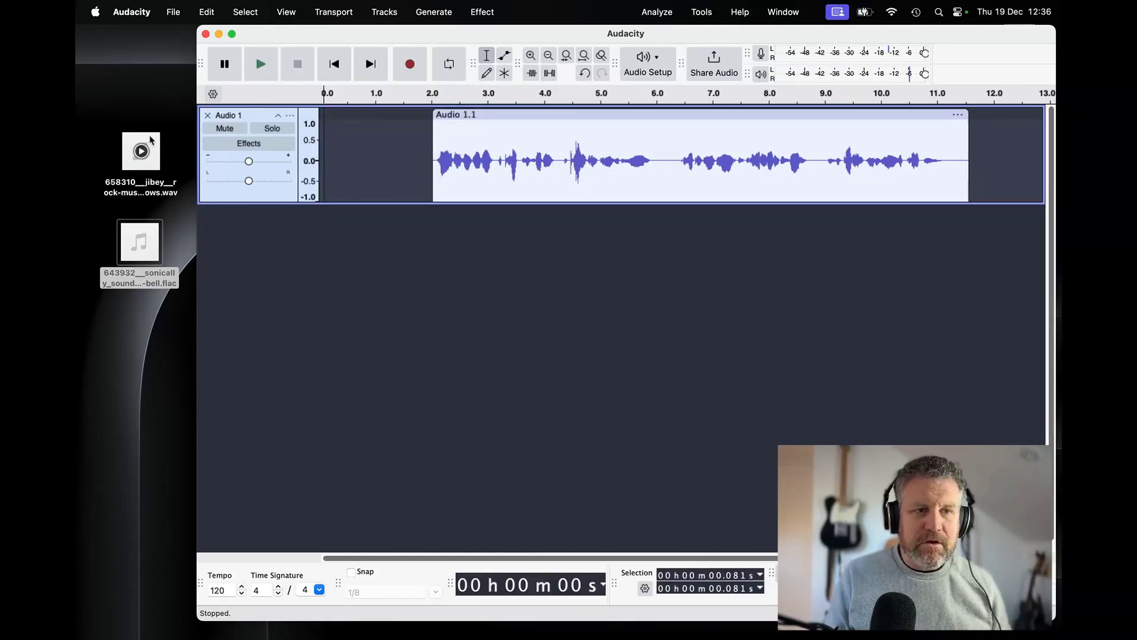
{"action": "left_click_drag", "start_coordinate": [149, 140], "coordinate": [378, 251]}
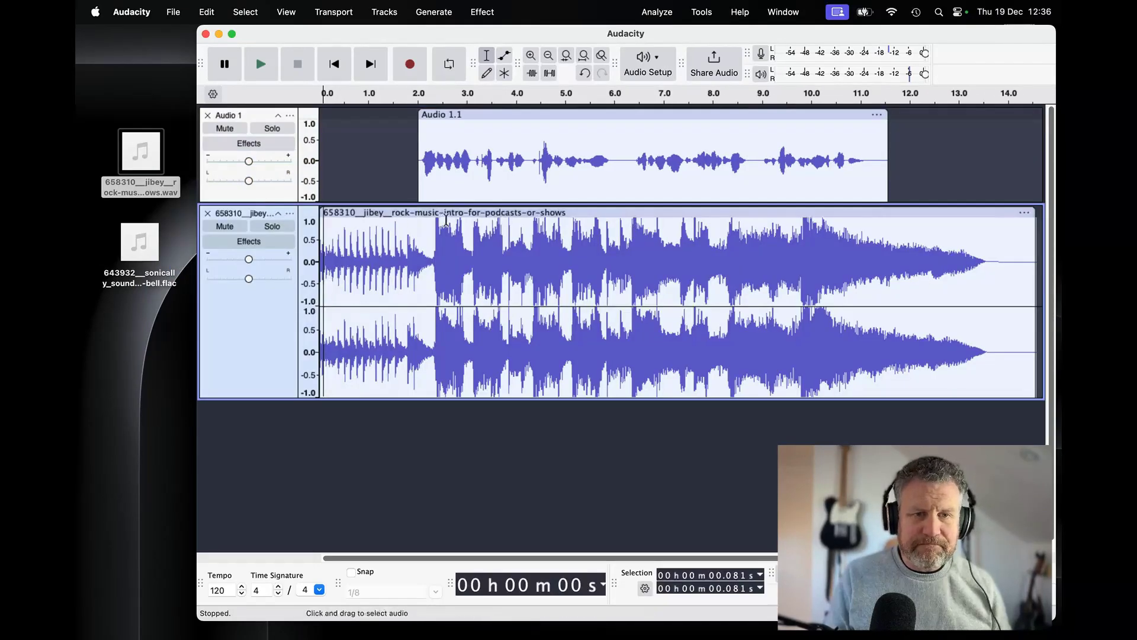
{"action": "left_click", "coordinate": [459, 214]}
{"action": "left_click_drag", "start_coordinate": [499, 114], "coordinate": [989, 114]}
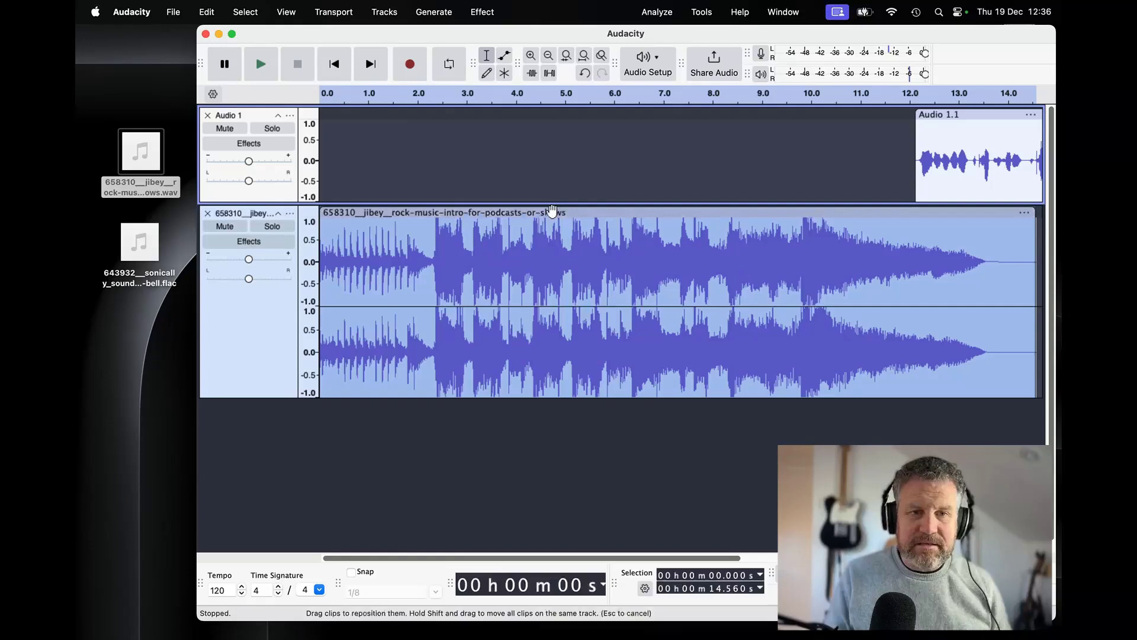
{"action": "left_click", "coordinate": [551, 211]}
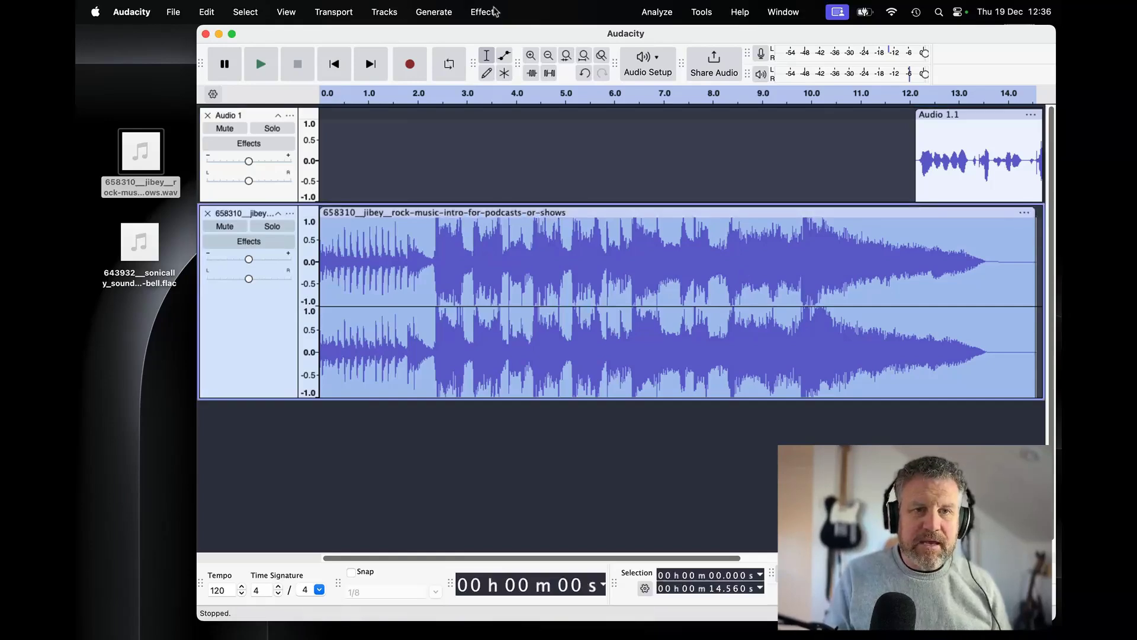
{"action": "left_click", "coordinate": [495, 11]}
{"action": "mouse_move", "coordinate": [524, 118]}
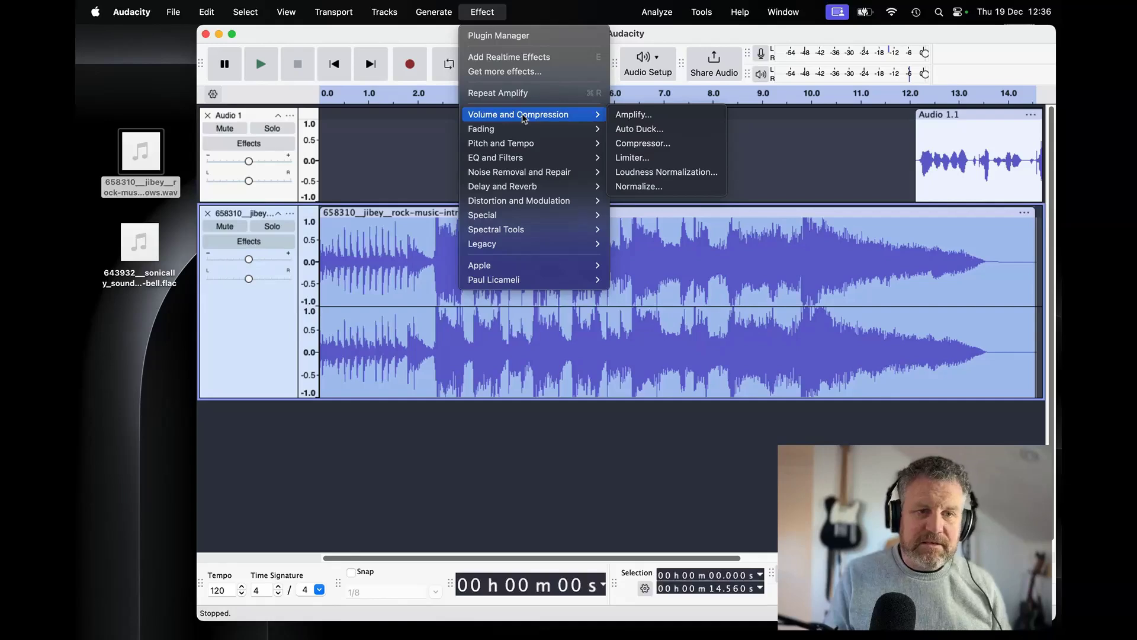
{"action": "left_click", "coordinate": [397, 127]}
{"action": "mouse_move", "coordinate": [249, 259]}
{"action": "left_mouse_down"}
{"action": "mouse_move", "coordinate": [230, 259]}
{"action": "mouse_move", "coordinate": [250, 261]}
{"action": "left_mouse_up"}
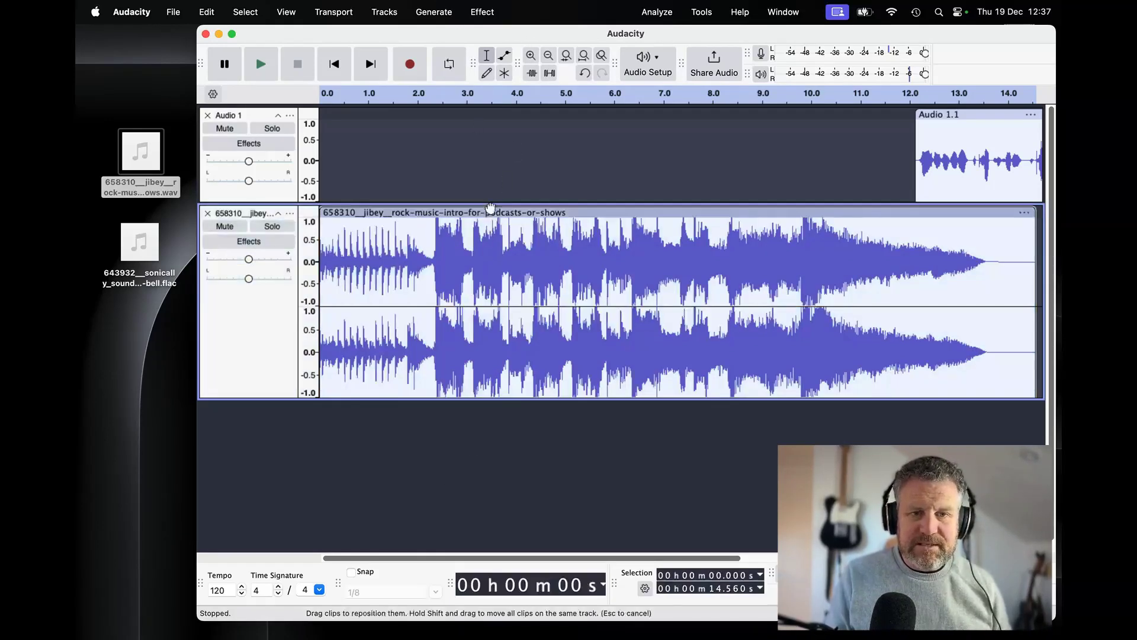
Amplify the rock music clip by -9.8 dB, and shift the voice clip earlier to start at about 11.7 s
{"action": "left_click", "coordinate": [490, 208]}
{"action": "left_click", "coordinate": [482, 12]}
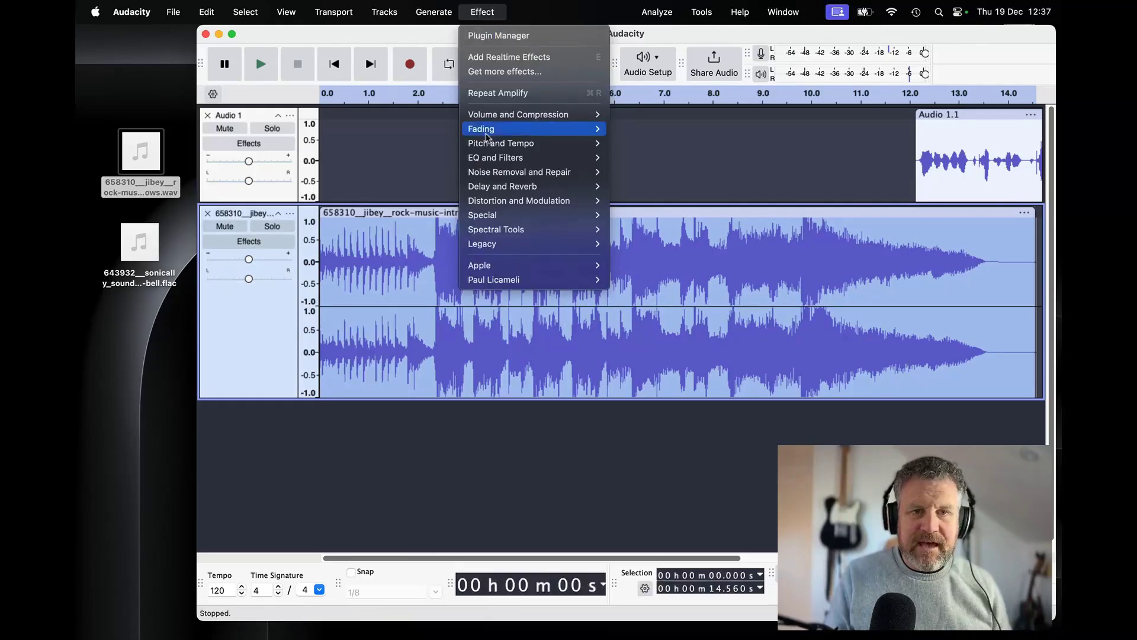
{"action": "mouse_move", "coordinate": [503, 114]}
{"action": "left_click", "coordinate": [631, 113]}
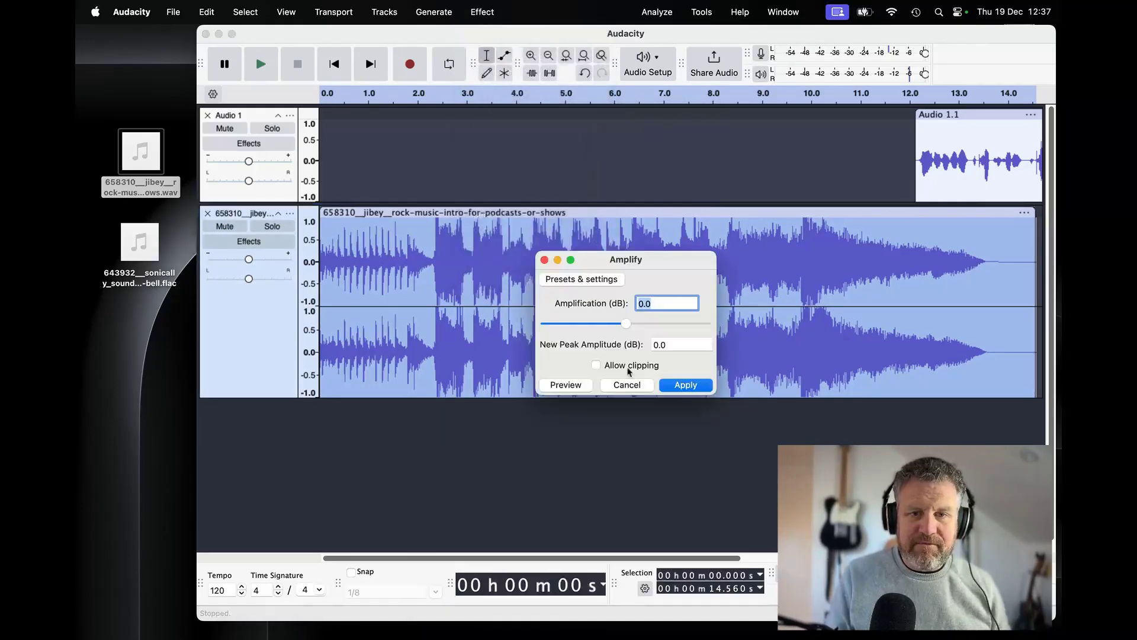
{"action": "left_click_drag", "start_coordinate": [668, 256], "coordinate": [670, 119]}
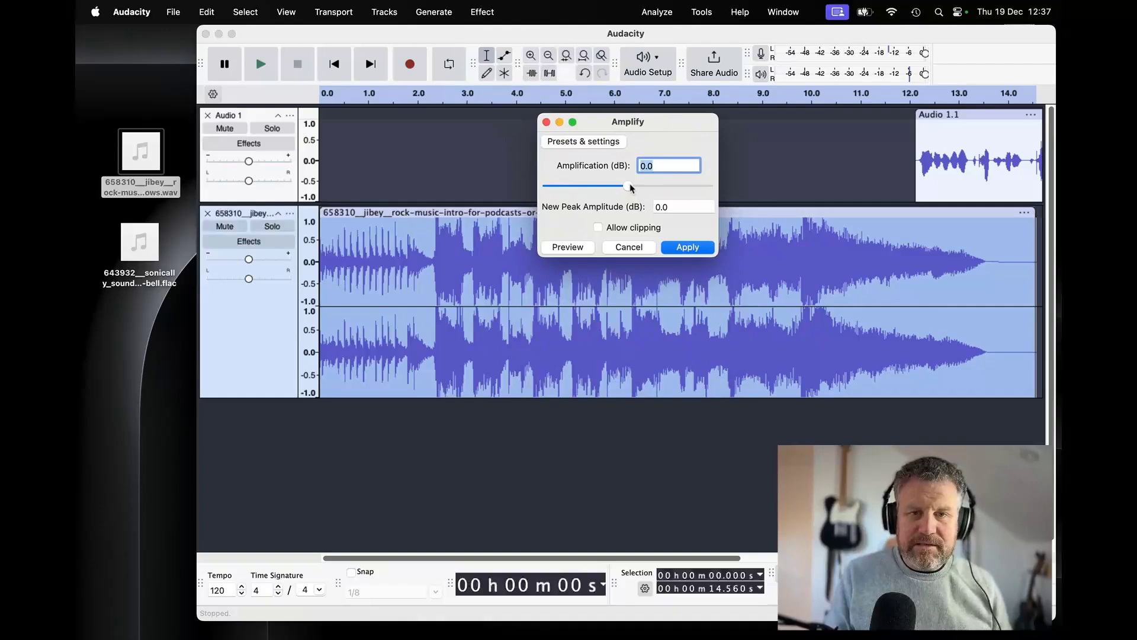
{"action": "left_click_drag", "start_coordinate": [632, 187], "coordinate": [629, 189]}
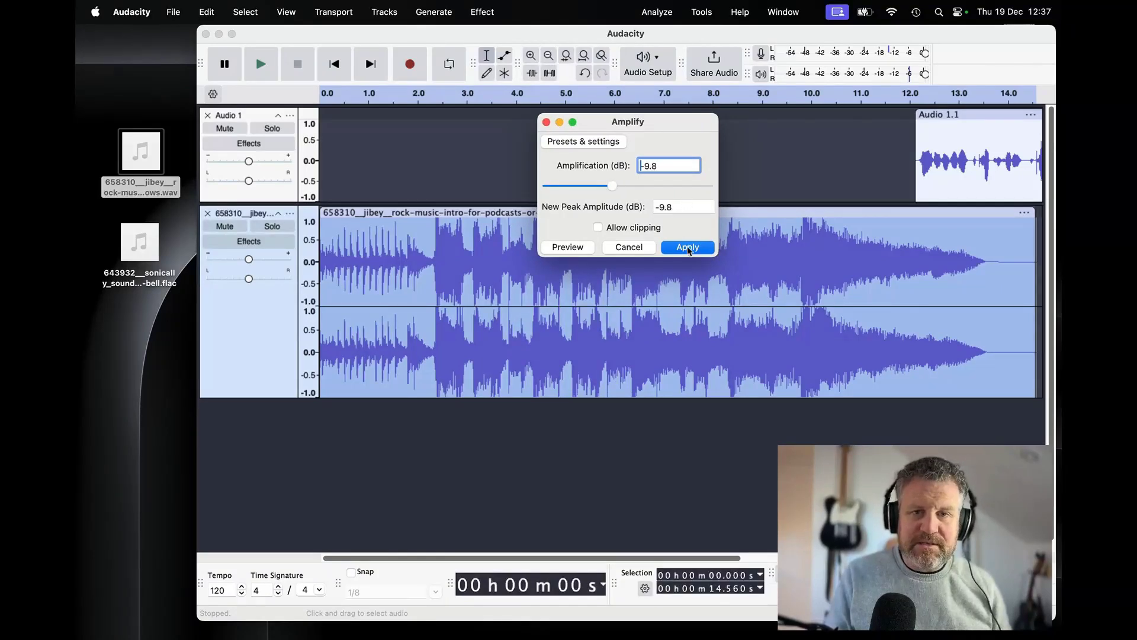
{"action": "left_click", "coordinate": [690, 247]}
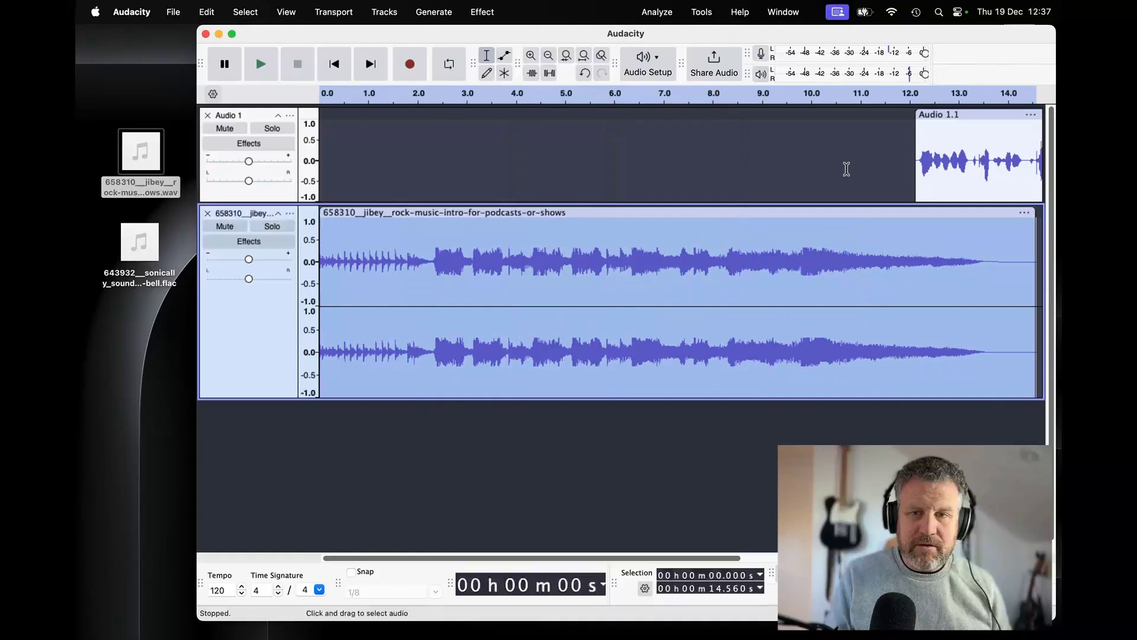
{"action": "left_click_drag", "start_coordinate": [958, 126], "coordinate": [937, 126]}
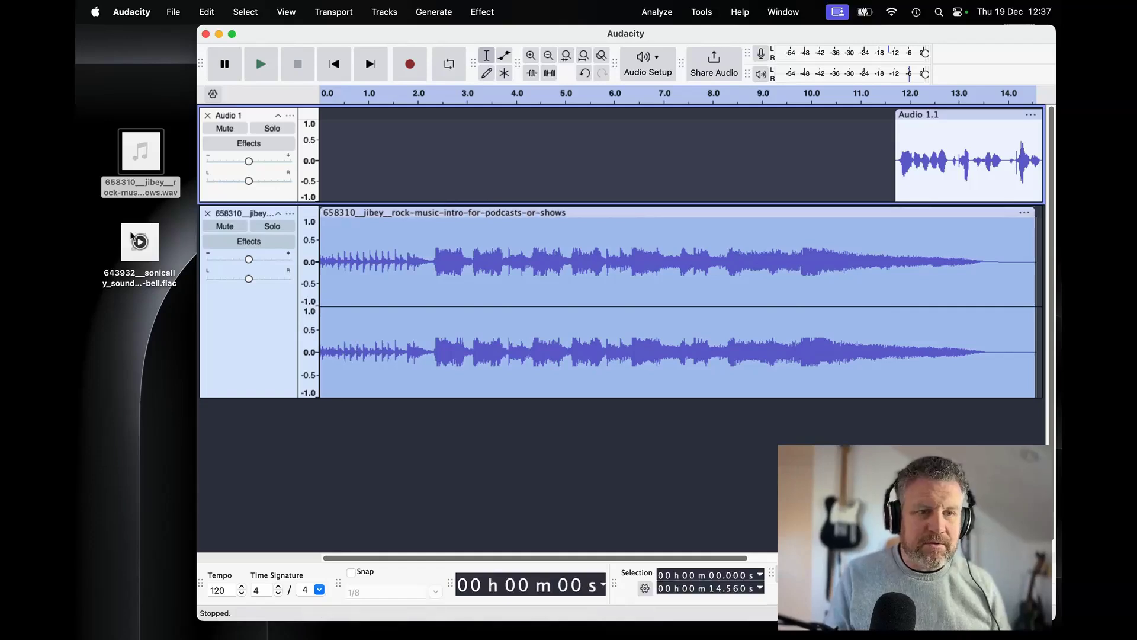
Import the bell FLAC file as a third track and move its clip to start at about 21 s, near the voice clip's end
{"action": "left_click_drag", "start_coordinate": [137, 231], "coordinate": [264, 333]}
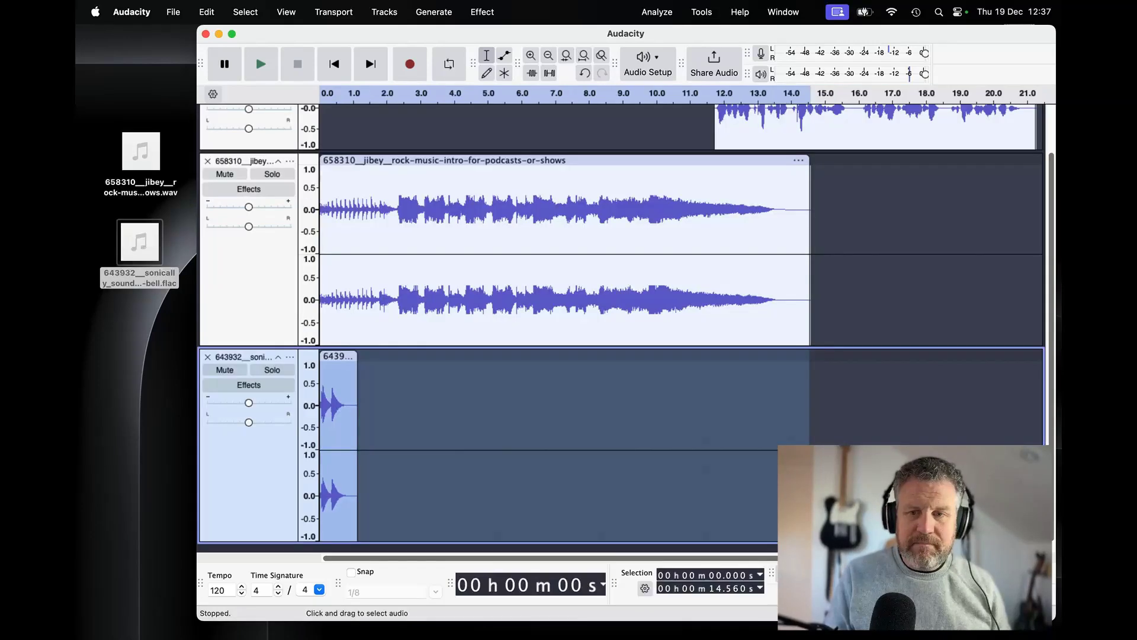
{"action": "left_click_drag", "start_coordinate": [339, 357], "coordinate": [1030, 366]}
{"action": "scroll", "coordinate": [833, 350], "scroll_direction": "right", "scroll_amount": 10}
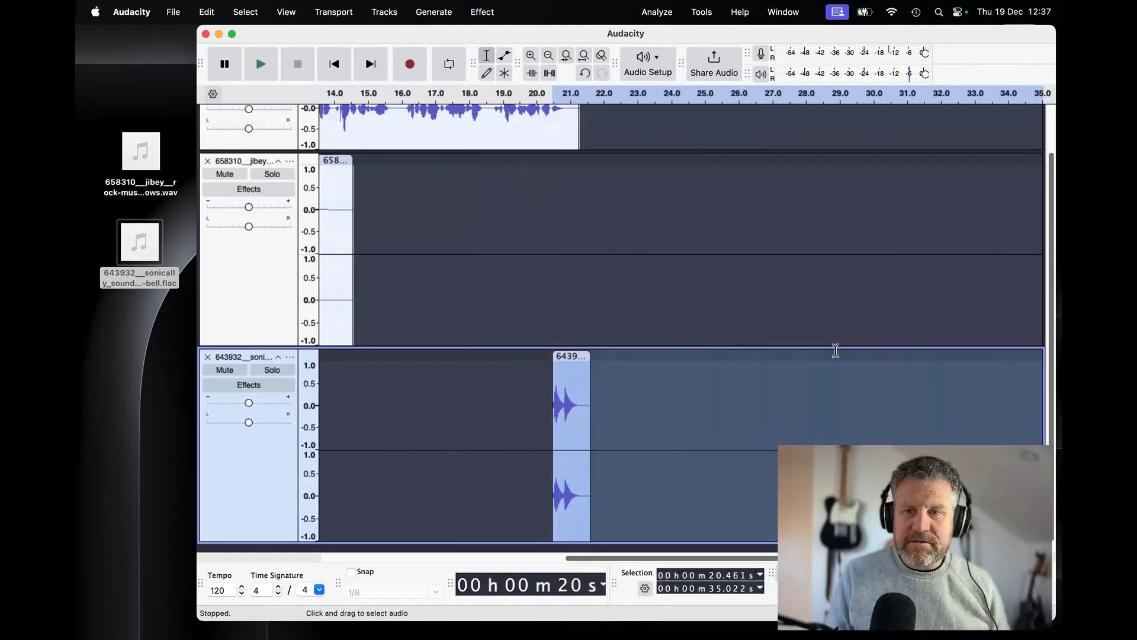
{"action": "scroll", "coordinate": [834, 351], "scroll_direction": "left", "scroll_amount": 3}
{"action": "left_click_drag", "start_coordinate": [697, 356], "coordinate": [715, 358]}
{"action": "scroll", "coordinate": [687, 341], "scroll_direction": "up", "scroll_amount": 3}
{"action": "scroll", "coordinate": [686, 341], "scroll_direction": "left", "scroll_amount": 6}
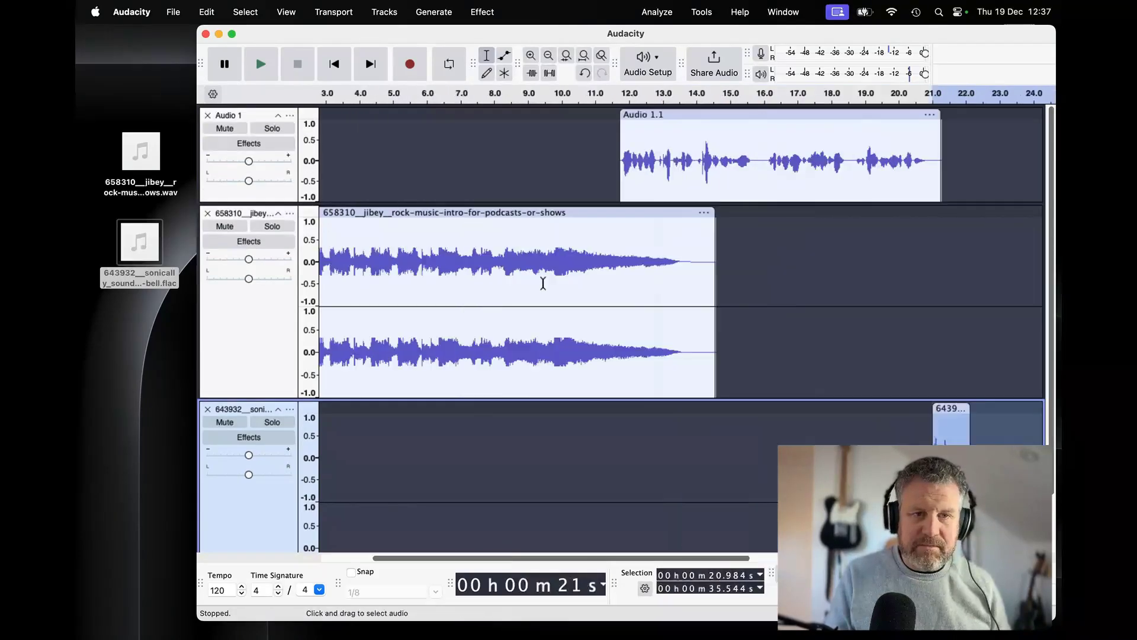
Play back the whole three-track mix from the beginning through the bell sound, and stop playback
{"action": "scroll", "coordinate": [543, 283], "scroll_direction": "left", "scroll_amount": 3}
{"action": "left_click", "coordinate": [326, 95]}
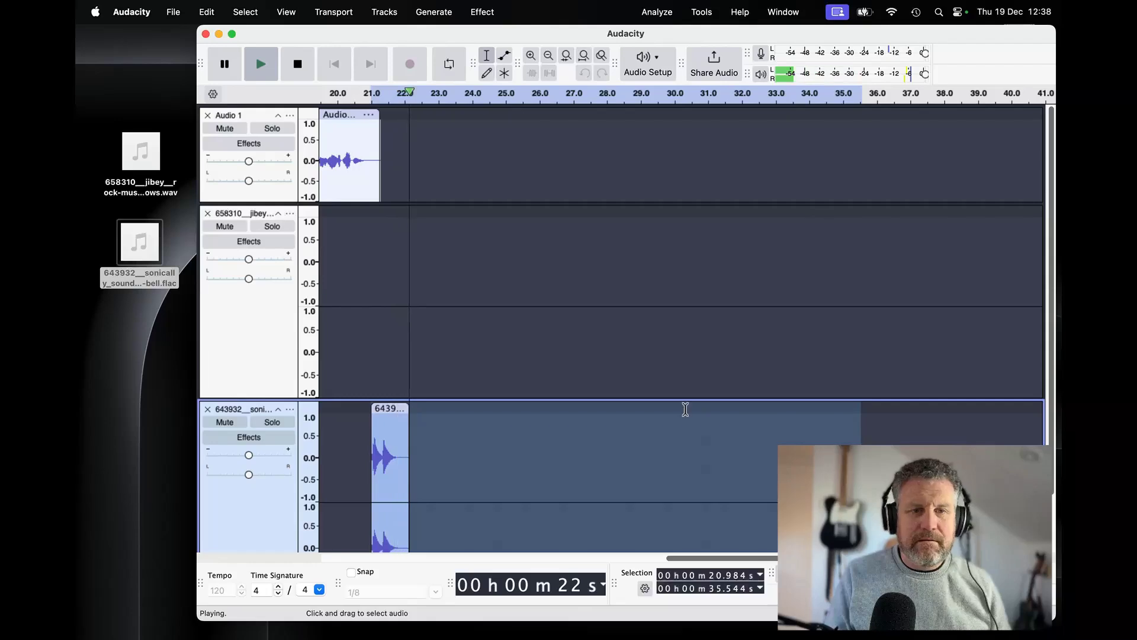
{"action": "key", "text": "space"}
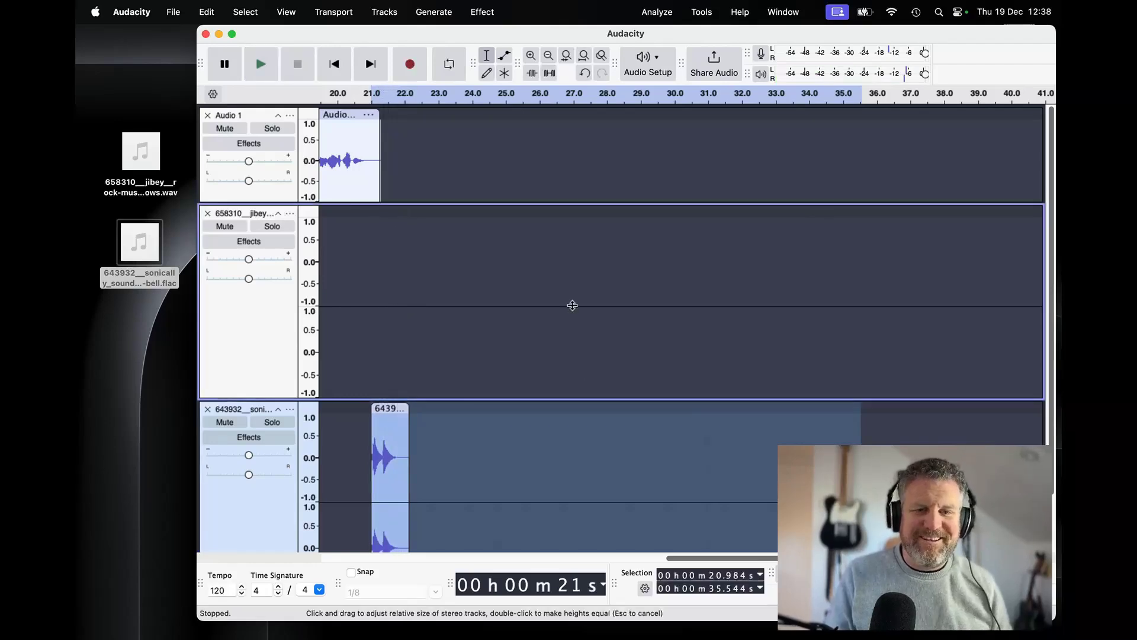
Shift the voice clip to start at about 12.6 s and the bell clip to start at about 22 s
{"action": "scroll", "coordinate": [566, 305], "scroll_direction": "left", "scroll_amount": 10}
{"action": "left_click", "coordinate": [916, 325]}
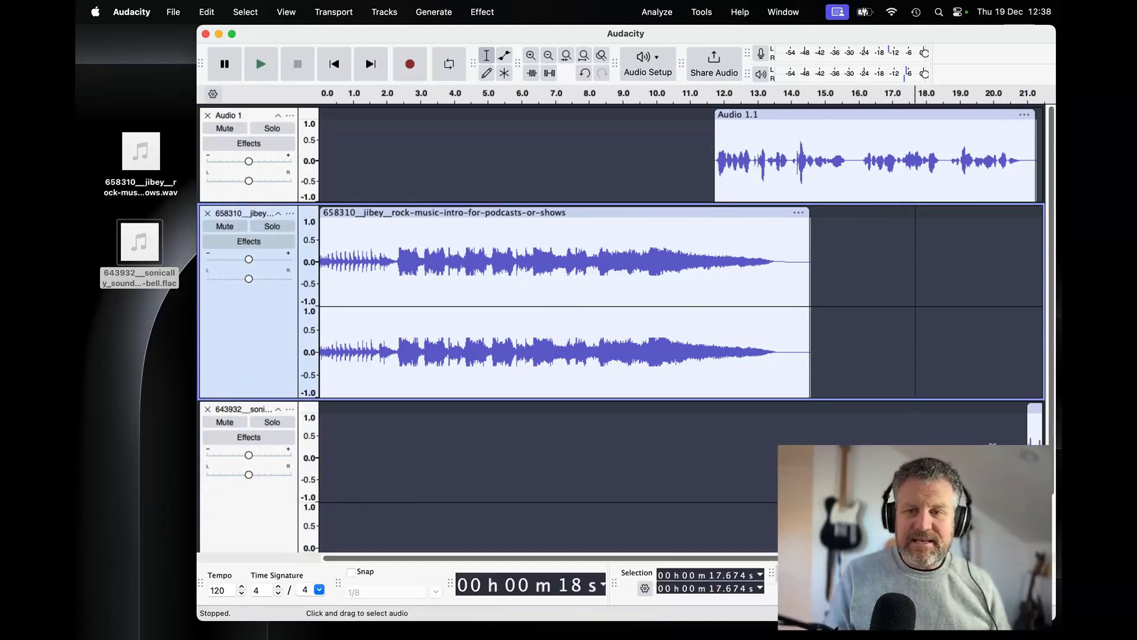
{"action": "left_click_drag", "start_coordinate": [745, 118], "coordinate": [773, 115]}
{"action": "scroll", "coordinate": [891, 361], "scroll_direction": "right", "scroll_amount": 5}
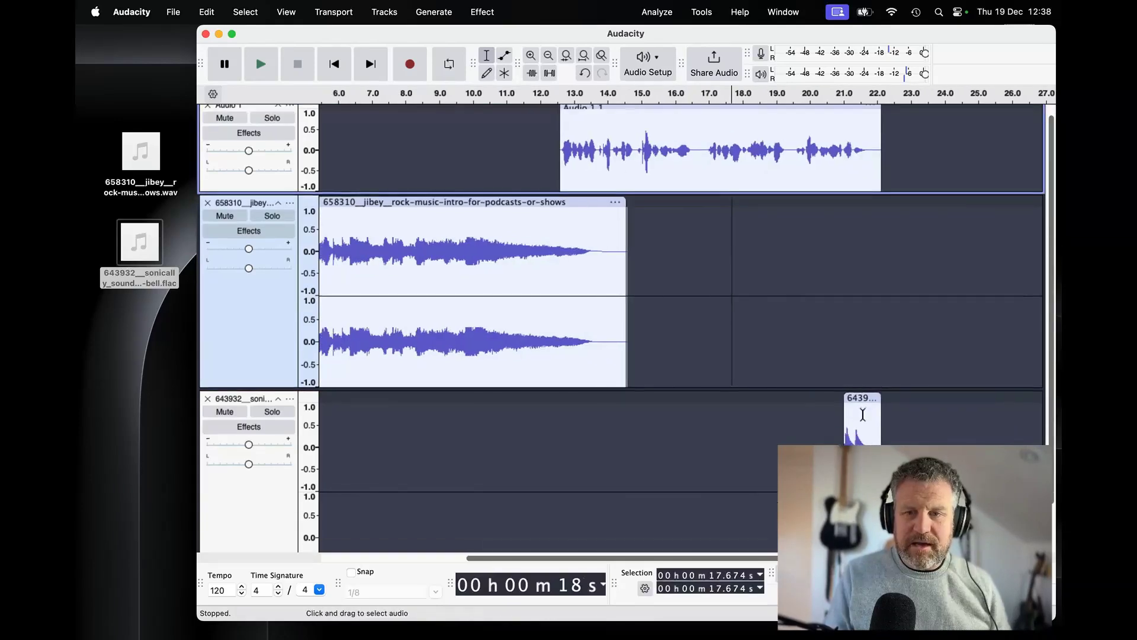
{"action": "left_click_drag", "start_coordinate": [870, 398], "coordinate": [893, 398]}
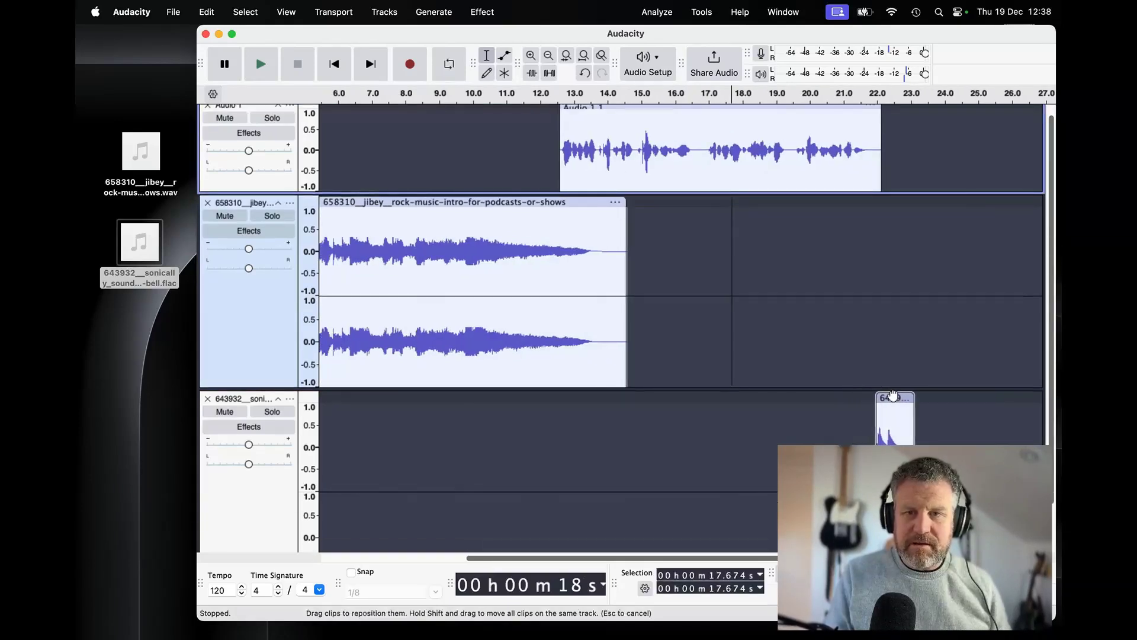
Play back the mix from about 21 s to check the transition from the voice to the bell
{"action": "scroll", "coordinate": [892, 397], "scroll_direction": "down", "scroll_amount": 2}
{"action": "left_click", "coordinate": [844, 97]}
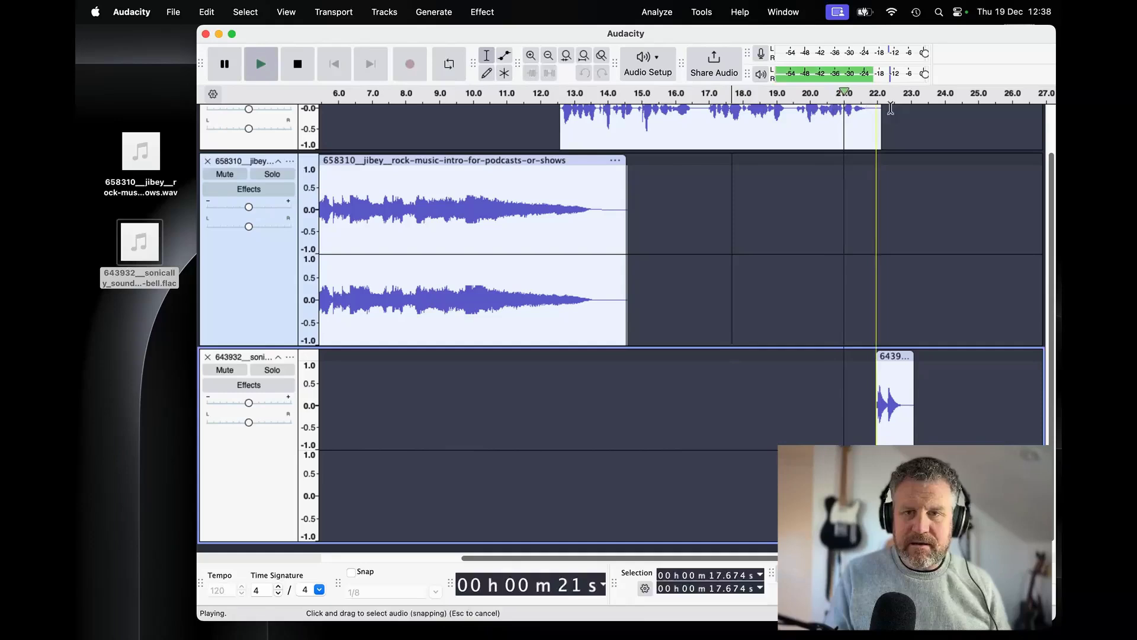
{"action": "left_click", "coordinate": [931, 190]}
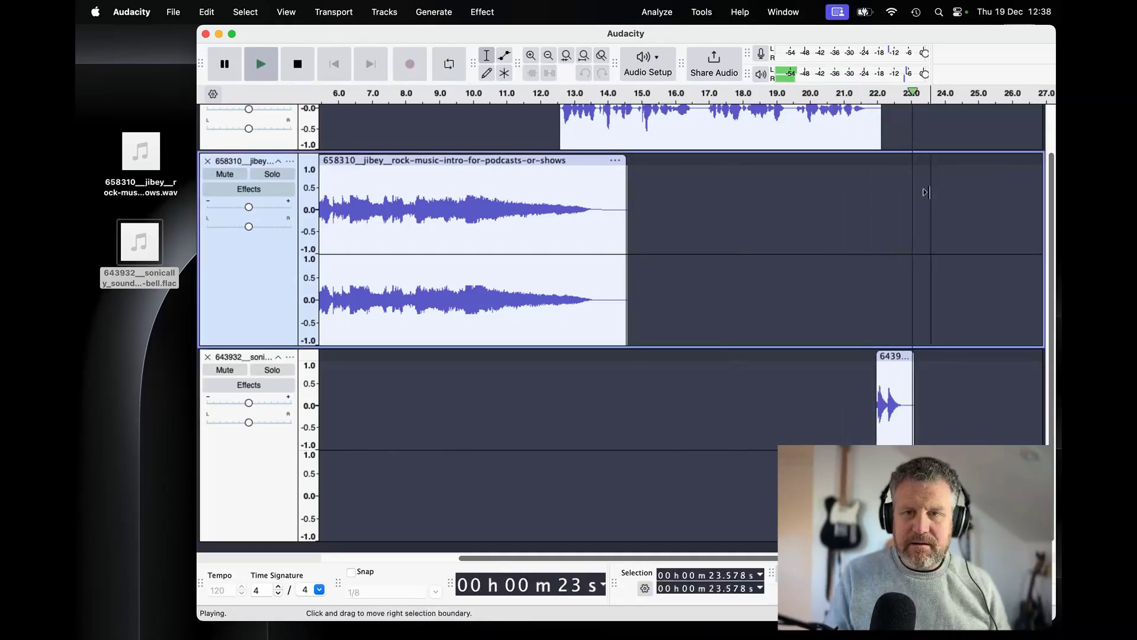
{"action": "scroll", "coordinate": [448, 107], "scroll_direction": "up", "scroll_amount": 2}
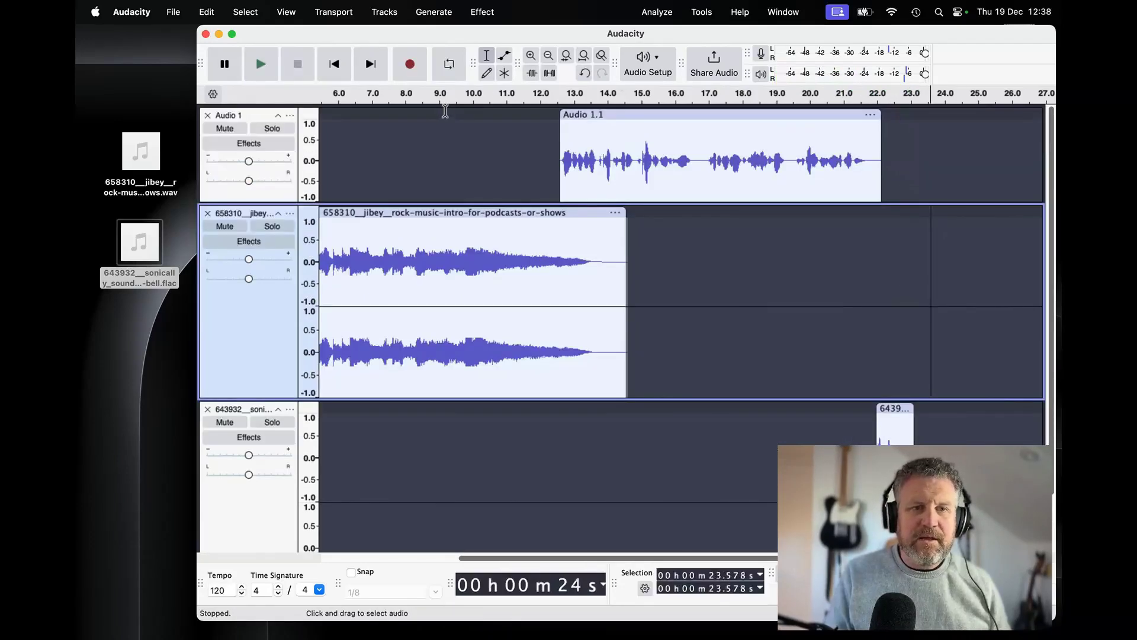
Start an audio export to the computer and choose Downloads as the destination folder
{"action": "left_click", "coordinate": [170, 11]}
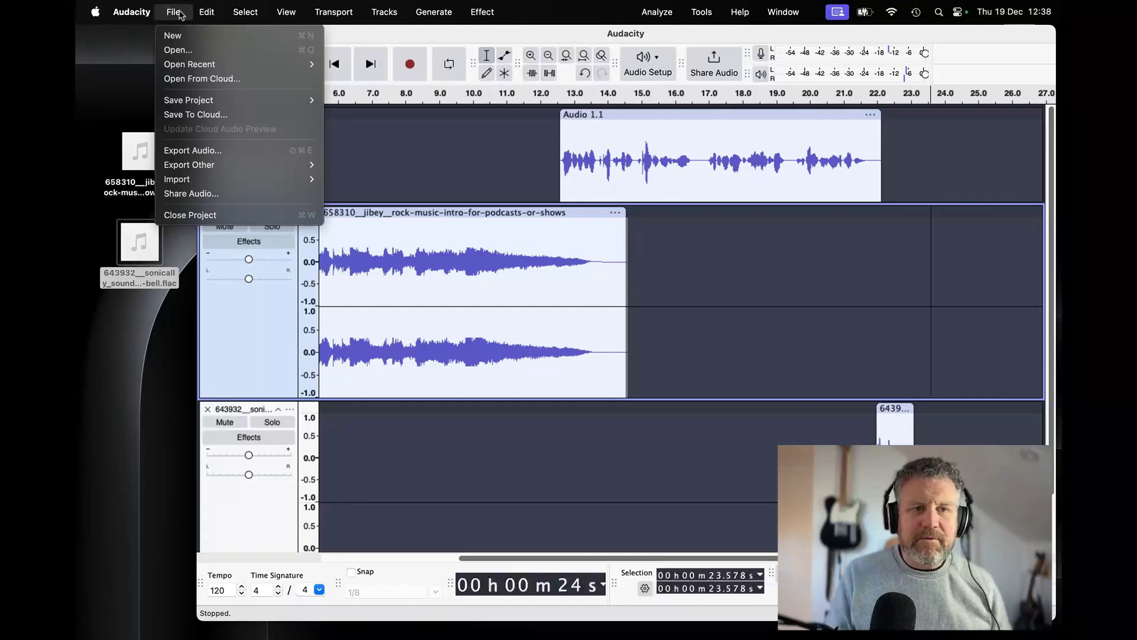
{"action": "left_click", "coordinate": [189, 150]}
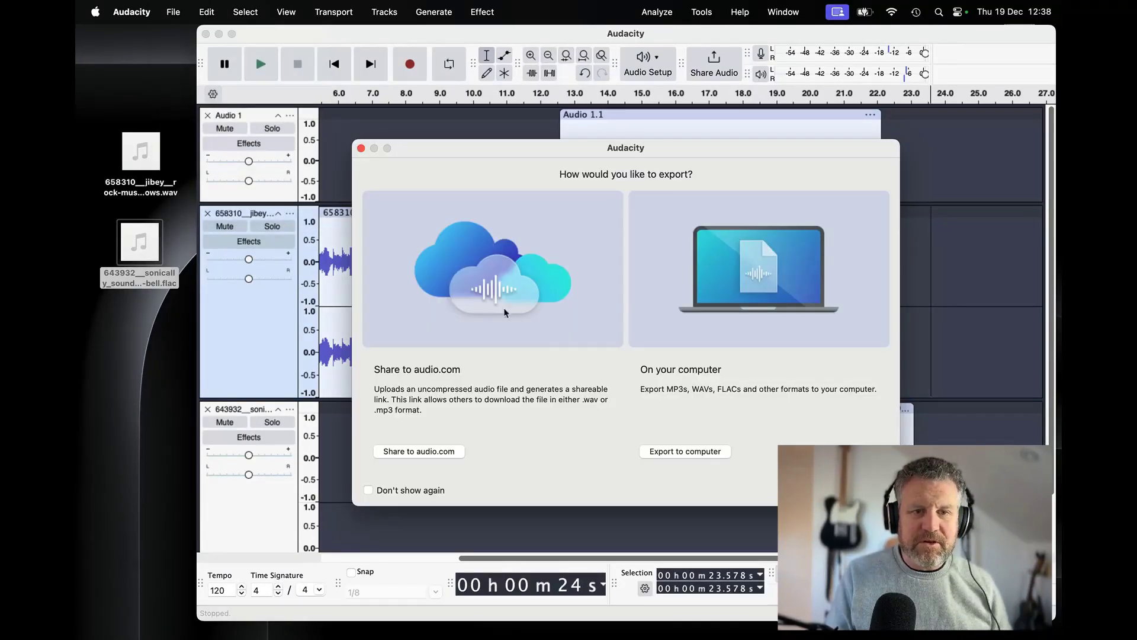
{"action": "left_click", "coordinate": [682, 453]}
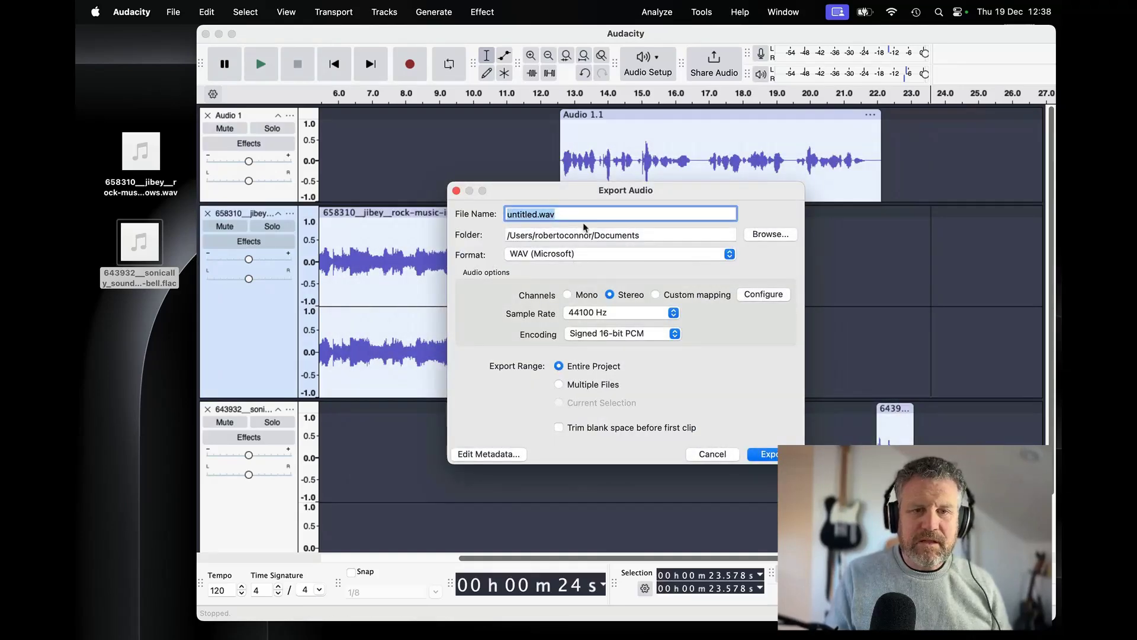
{"action": "left_click", "coordinate": [691, 237]}
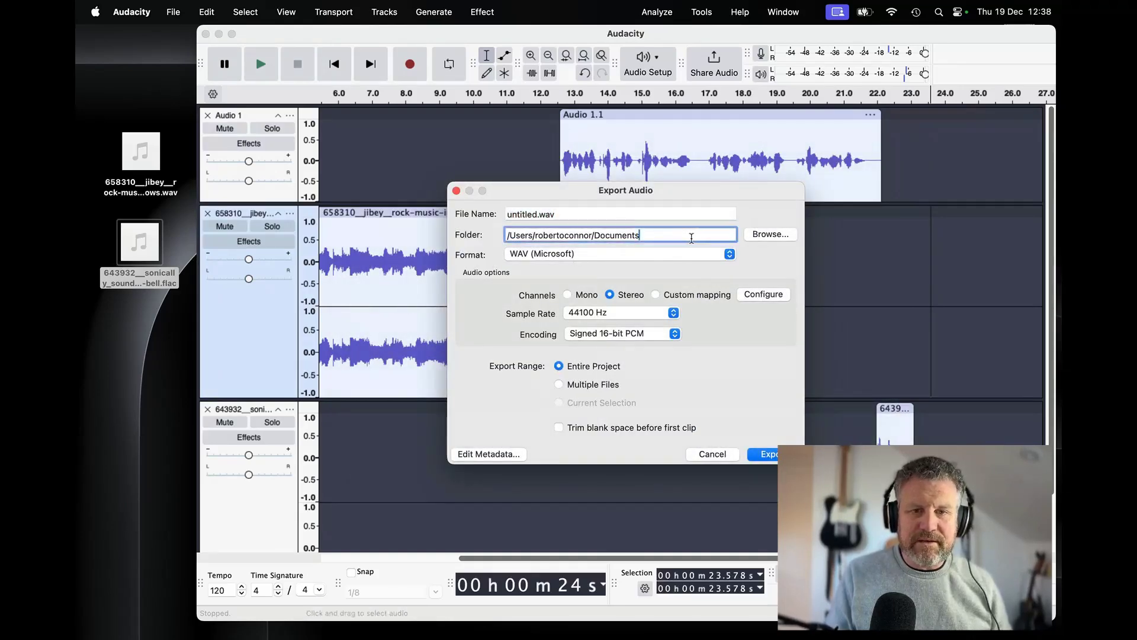
{"action": "left_click", "coordinate": [763, 239]}
{"action": "left_click", "coordinate": [694, 317]}
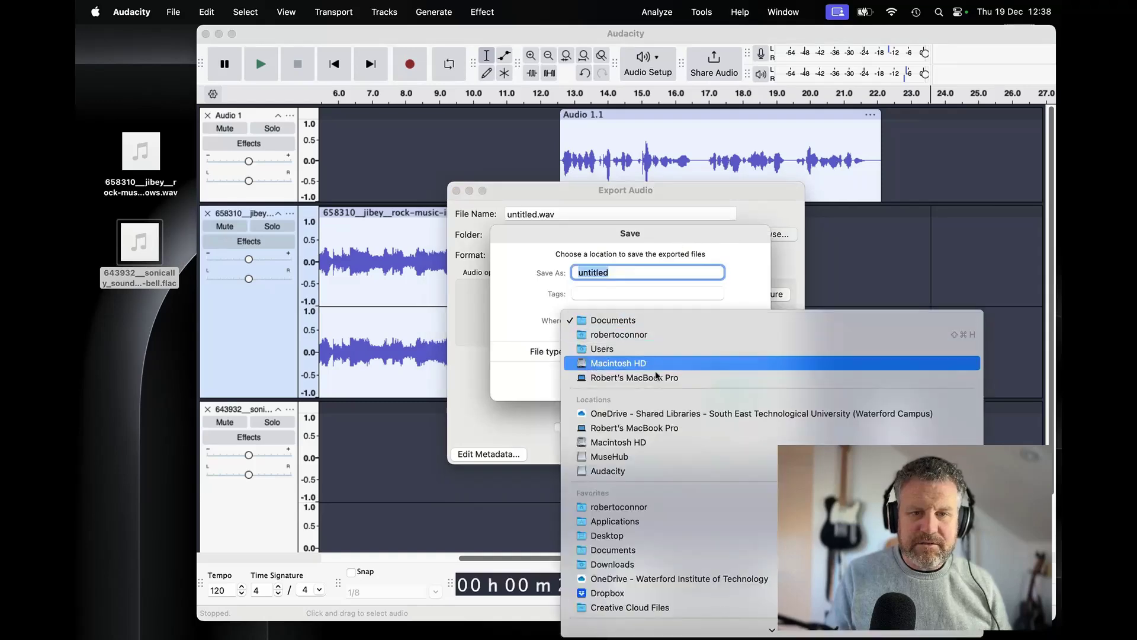
{"action": "left_click", "coordinate": [643, 564]}
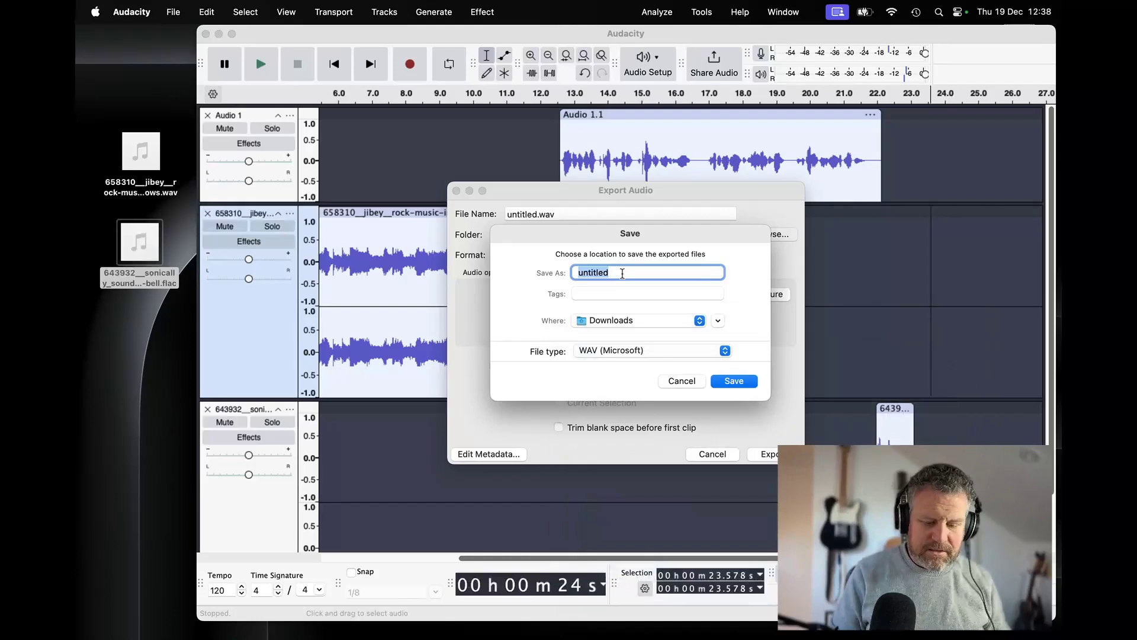
Name the export Dummy Podcast, set its file type to MP3 Files, and export the entire project
{"action": "type", "text": "Dummy Po"}
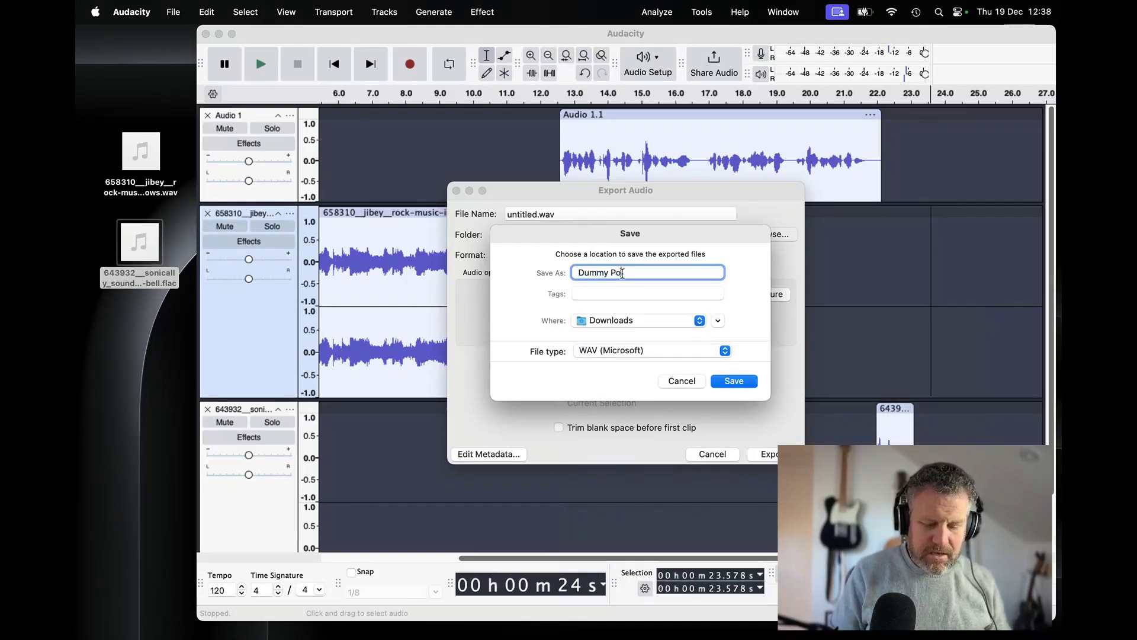
{"action": "type", "text": "dcast"}
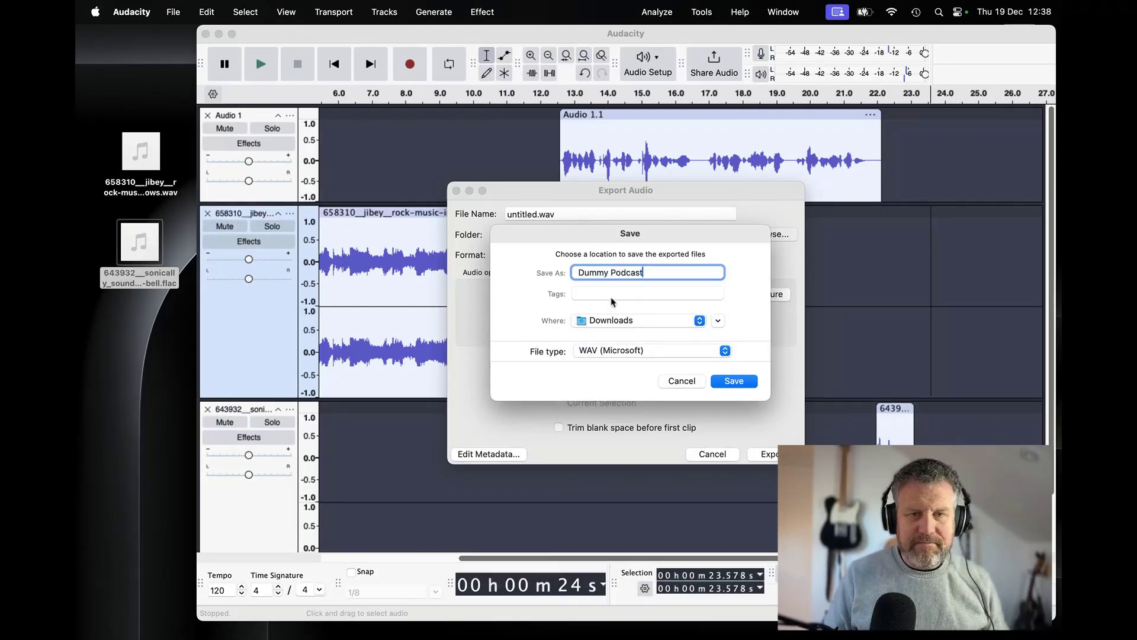
{"action": "left_click", "coordinate": [672, 353]}
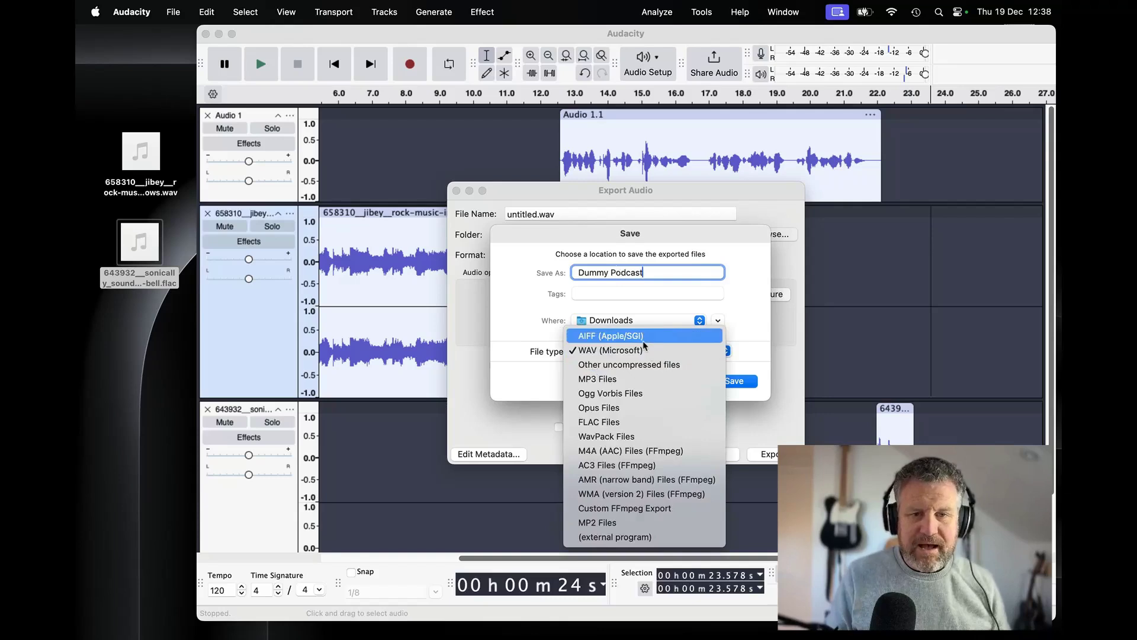
{"action": "left_click", "coordinate": [652, 379]}
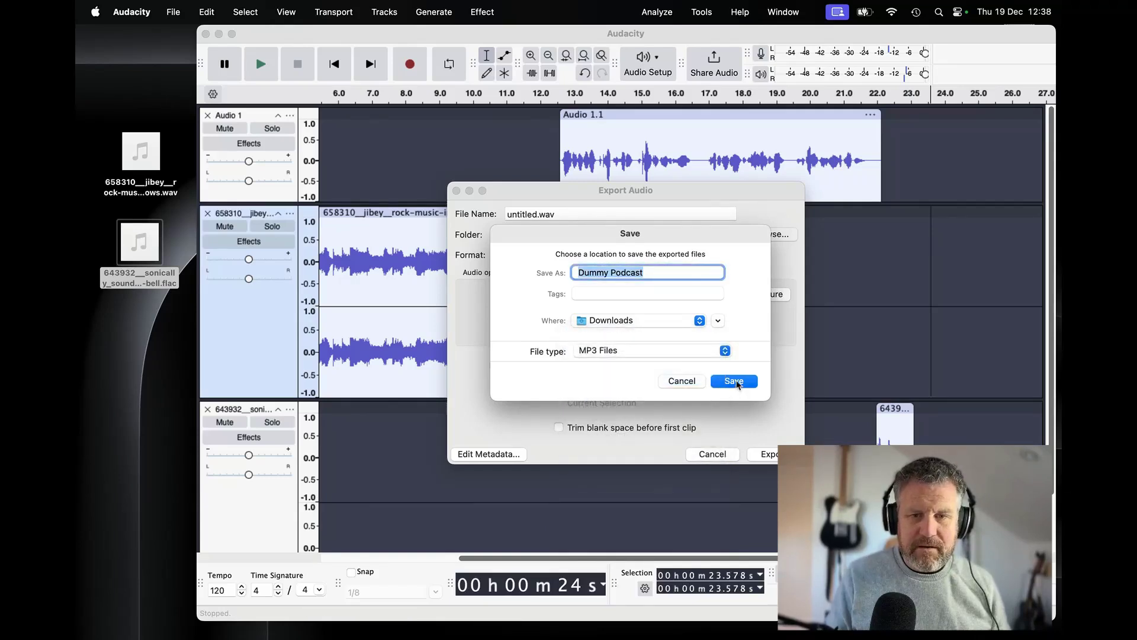
{"action": "left_click", "coordinate": [735, 381]}
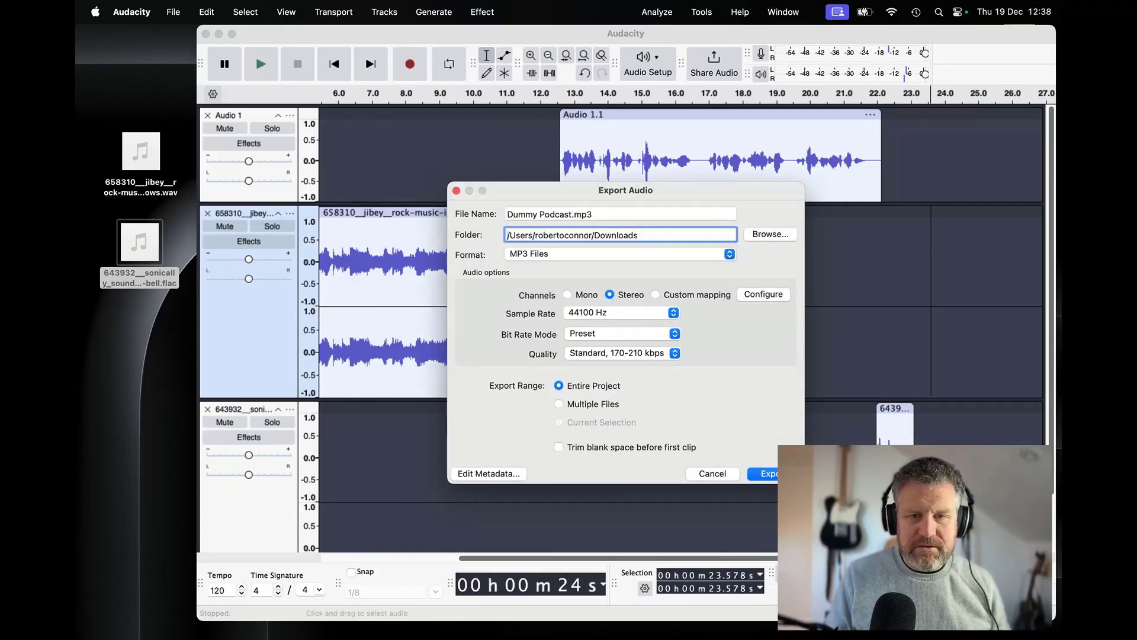
{"action": "key", "text": "Return"}
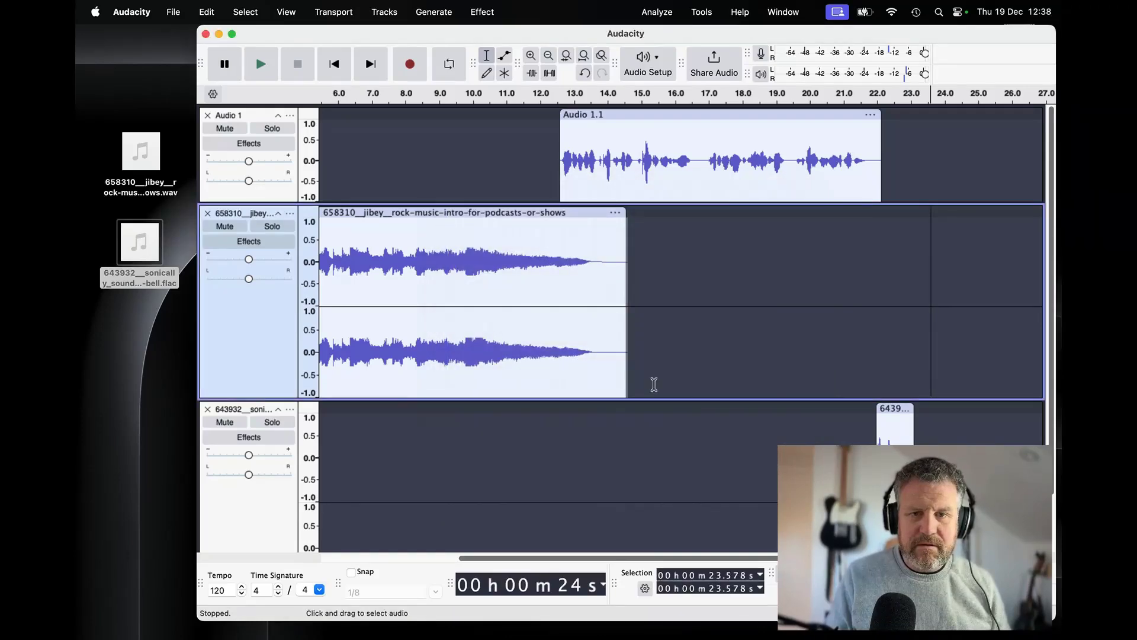
Move the exported Dummy Podcast.mp3 from the Downloads folder onto the desktop and select it there
{"action": "left_click", "coordinate": [717, 488]}
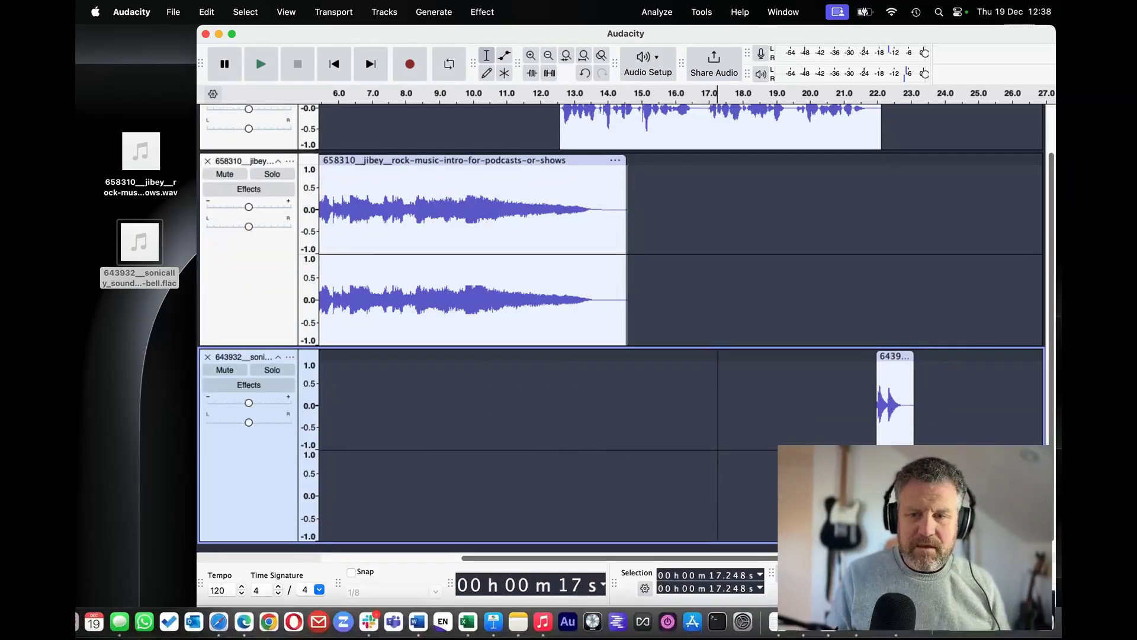
{"action": "left_click", "coordinate": [1001, 620]}
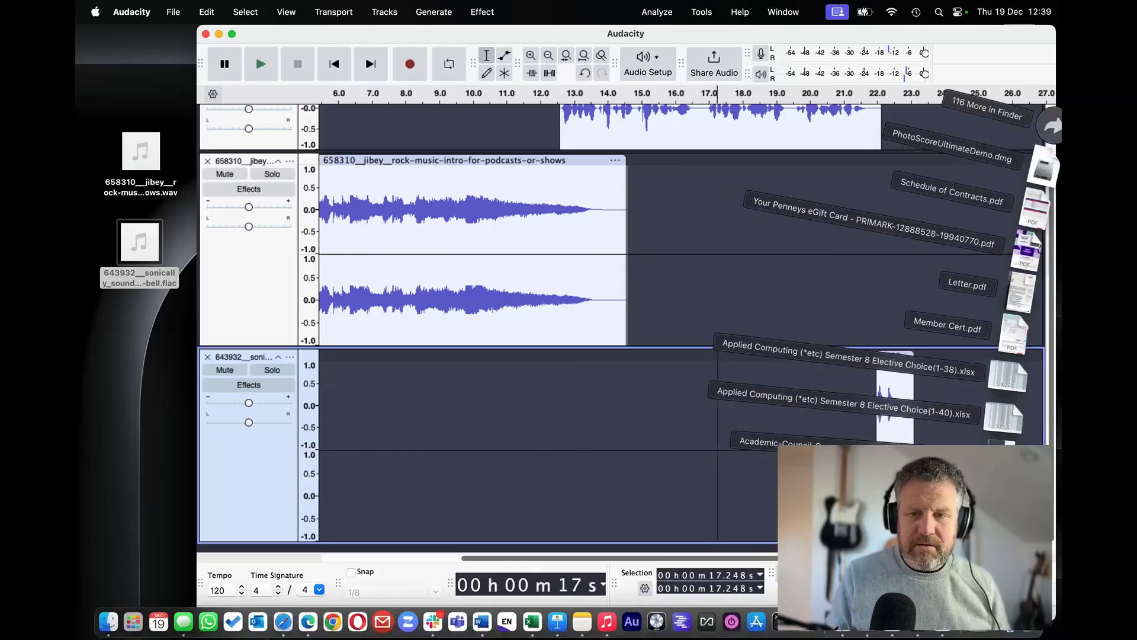
{"action": "left_click_drag", "start_coordinate": [997, 577], "coordinate": [160, 336]}
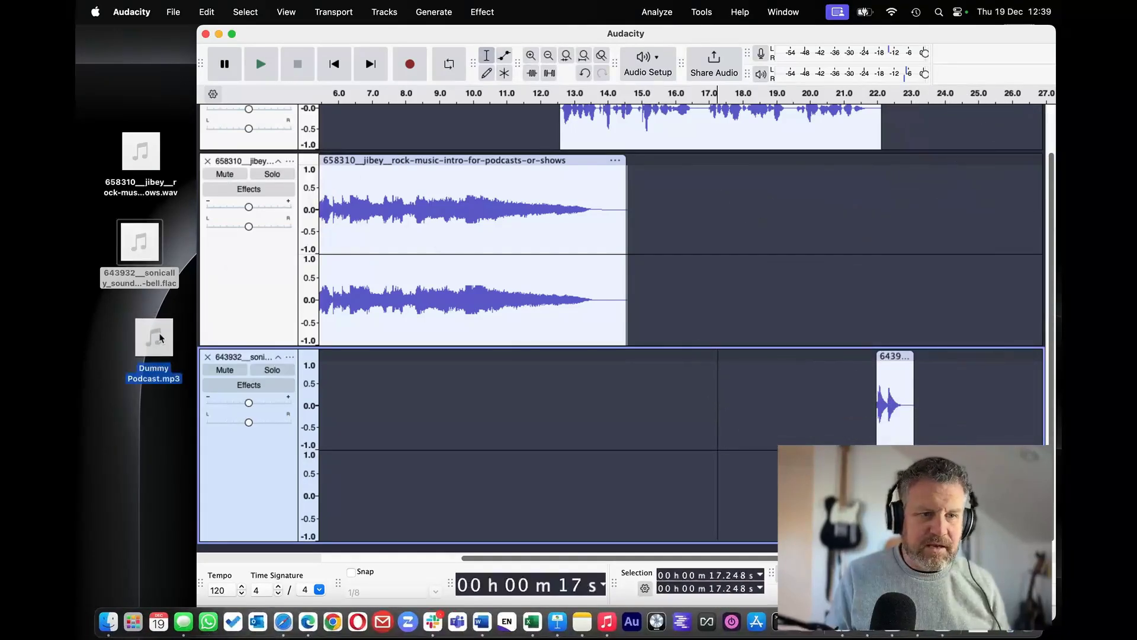
{"action": "left_click", "coordinate": [159, 303]}
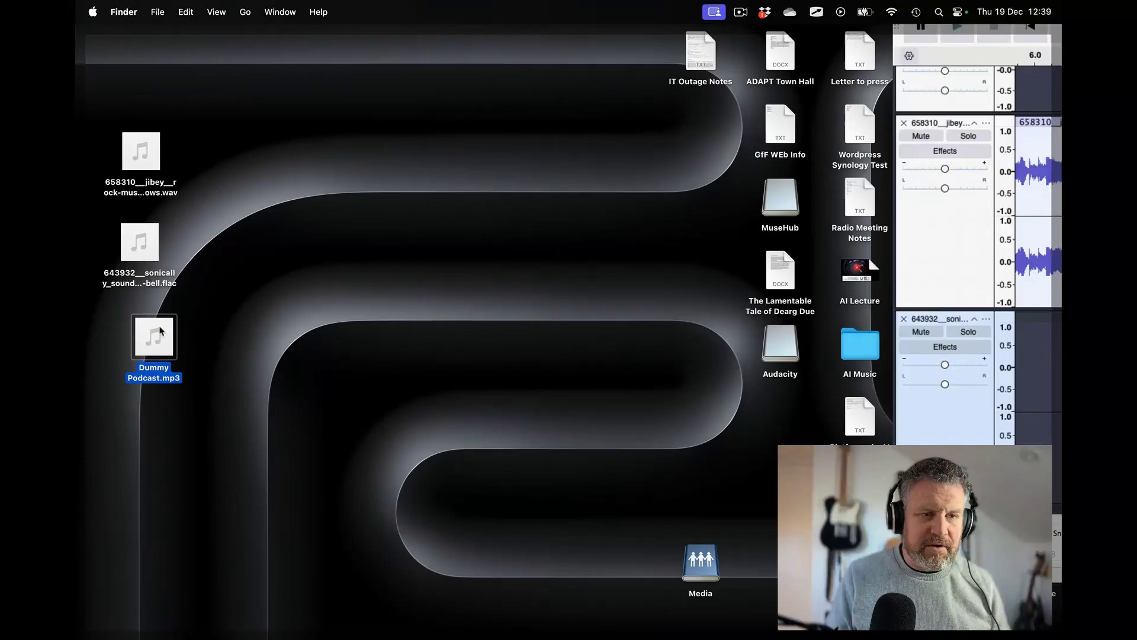
{"action": "left_click", "coordinate": [203, 299]}
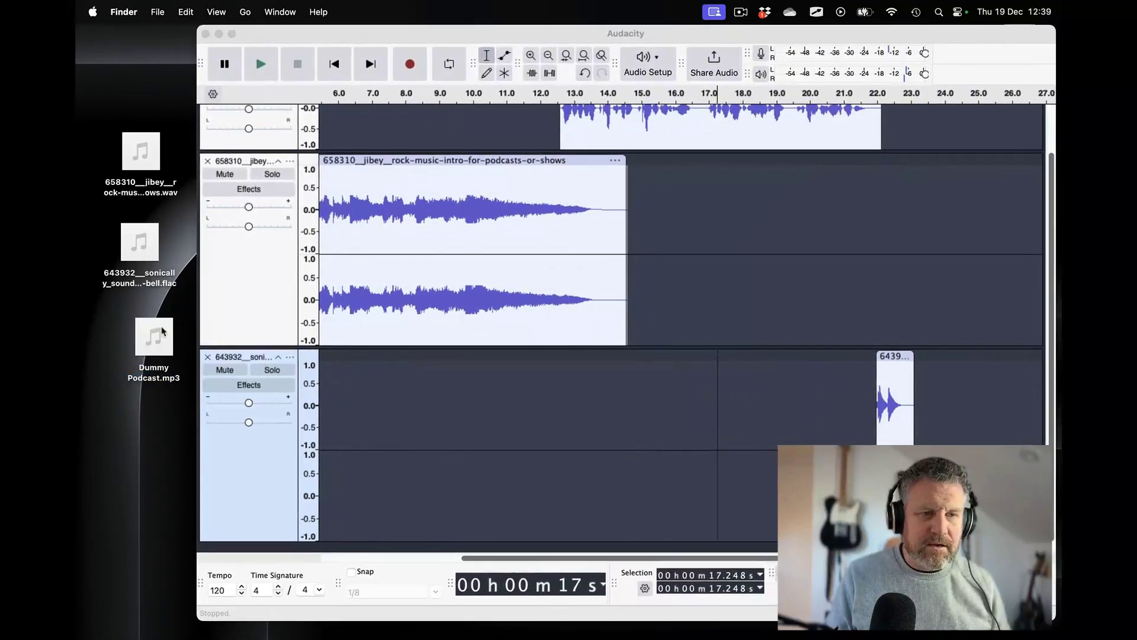
{"action": "left_click", "coordinate": [155, 336]}
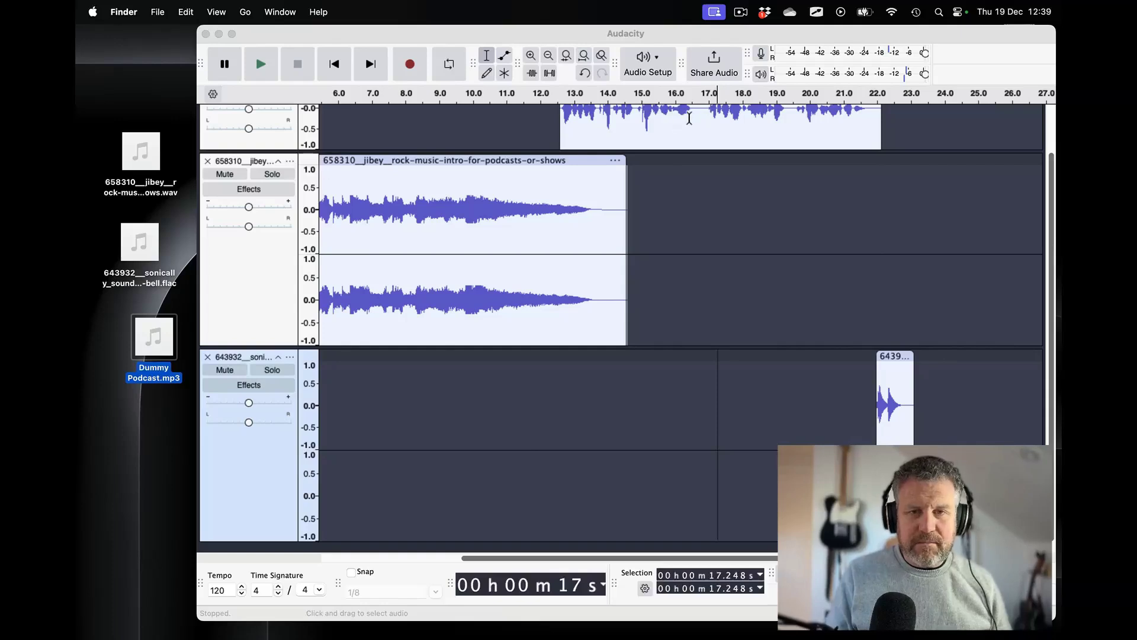
{"action": "scroll", "coordinate": [685, 149], "scroll_direction": "up", "scroll_amount": 2}
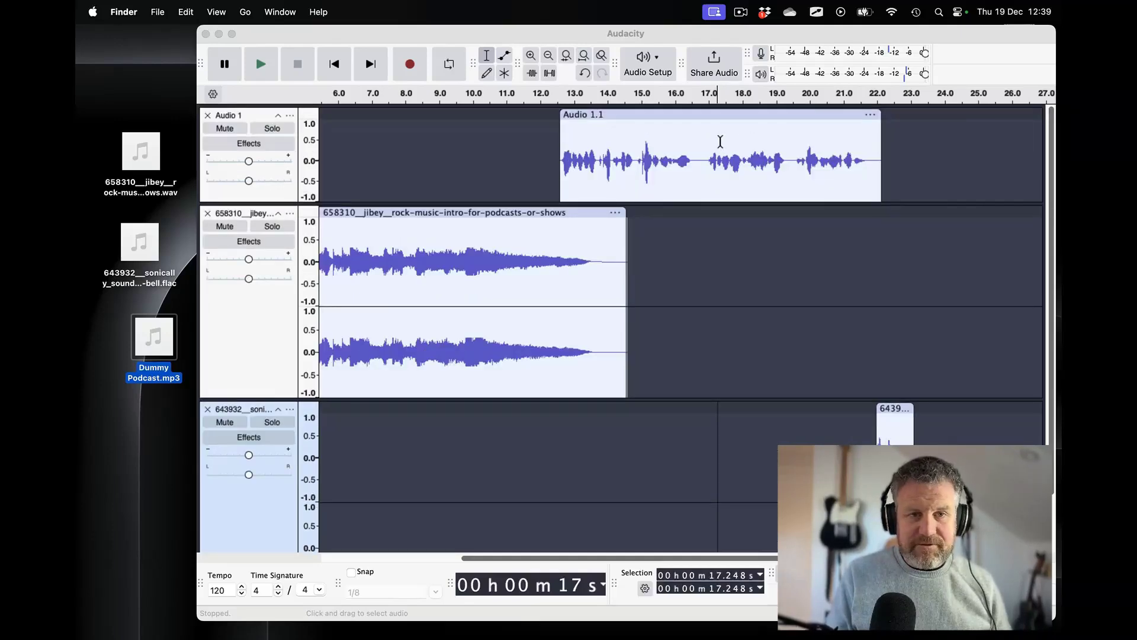